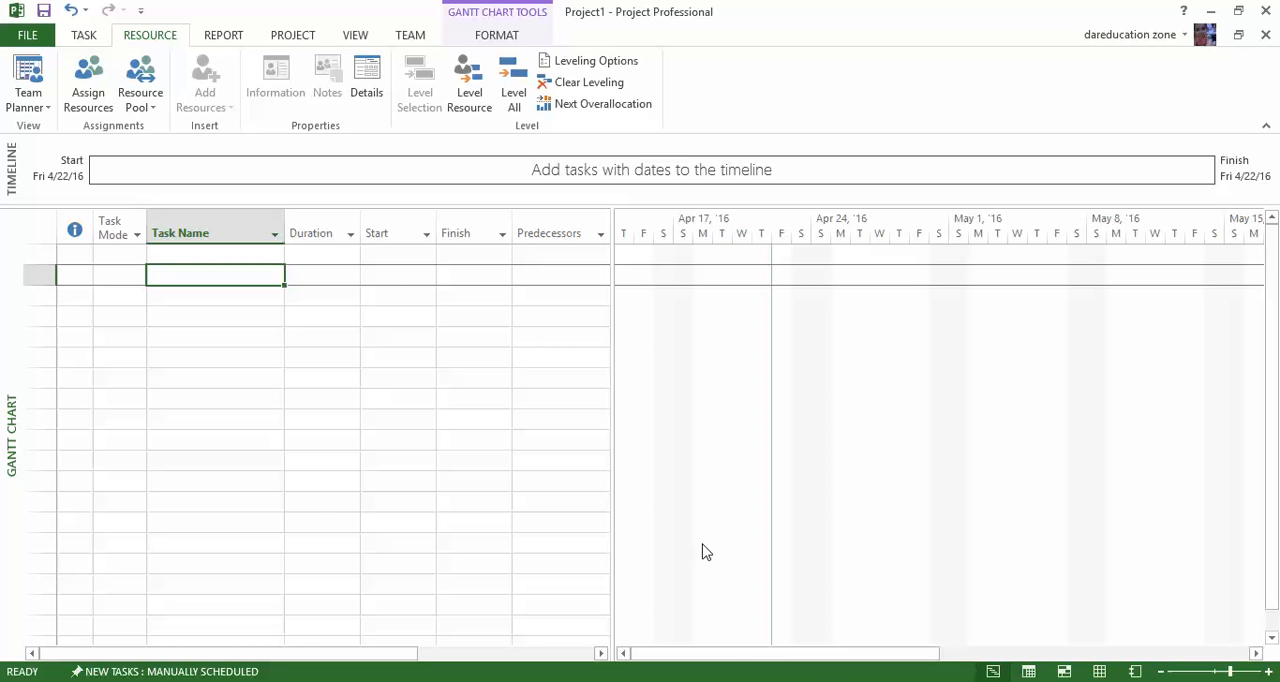
Widen the task table to reveal the Resource Names and Add New Column columns, and go through the empty row's fields.
{"action": "left_click_drag", "start_coordinate": [614, 417], "coordinate": [811, 388]}
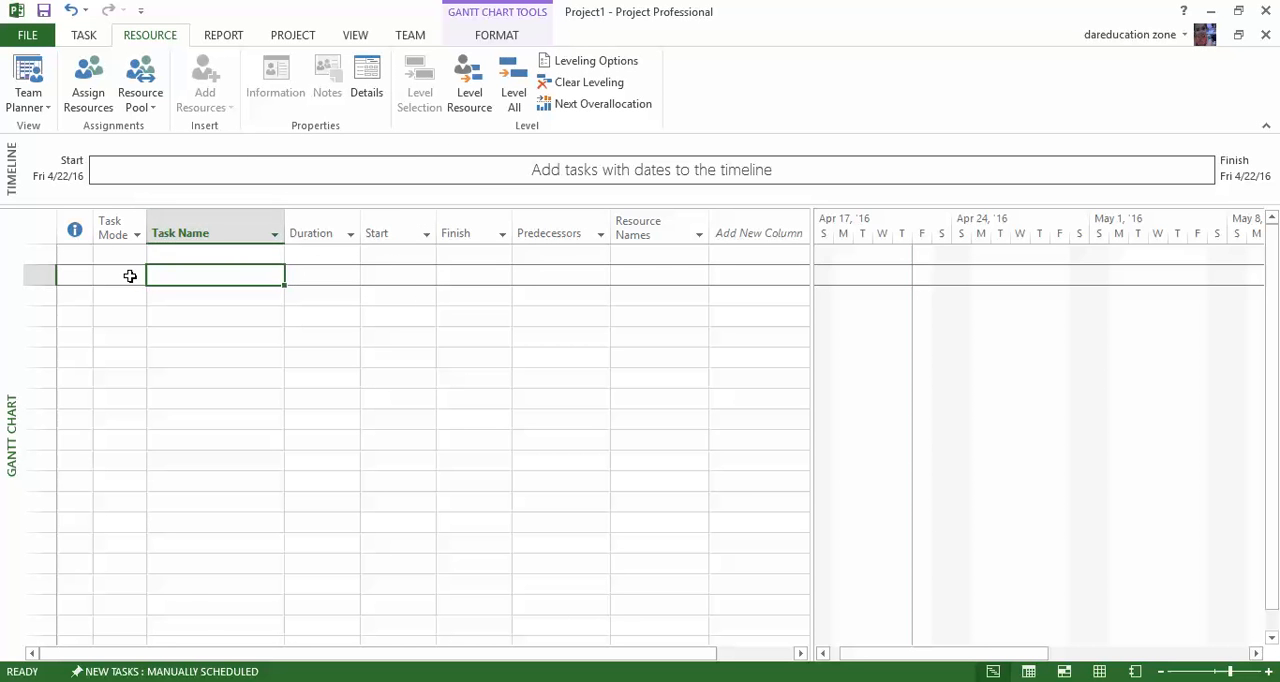
{"action": "left_click", "coordinate": [130, 276]}
{"action": "left_click", "coordinate": [190, 275]}
{"action": "left_click", "coordinate": [316, 276]}
{"action": "left_click", "coordinate": [402, 274]}
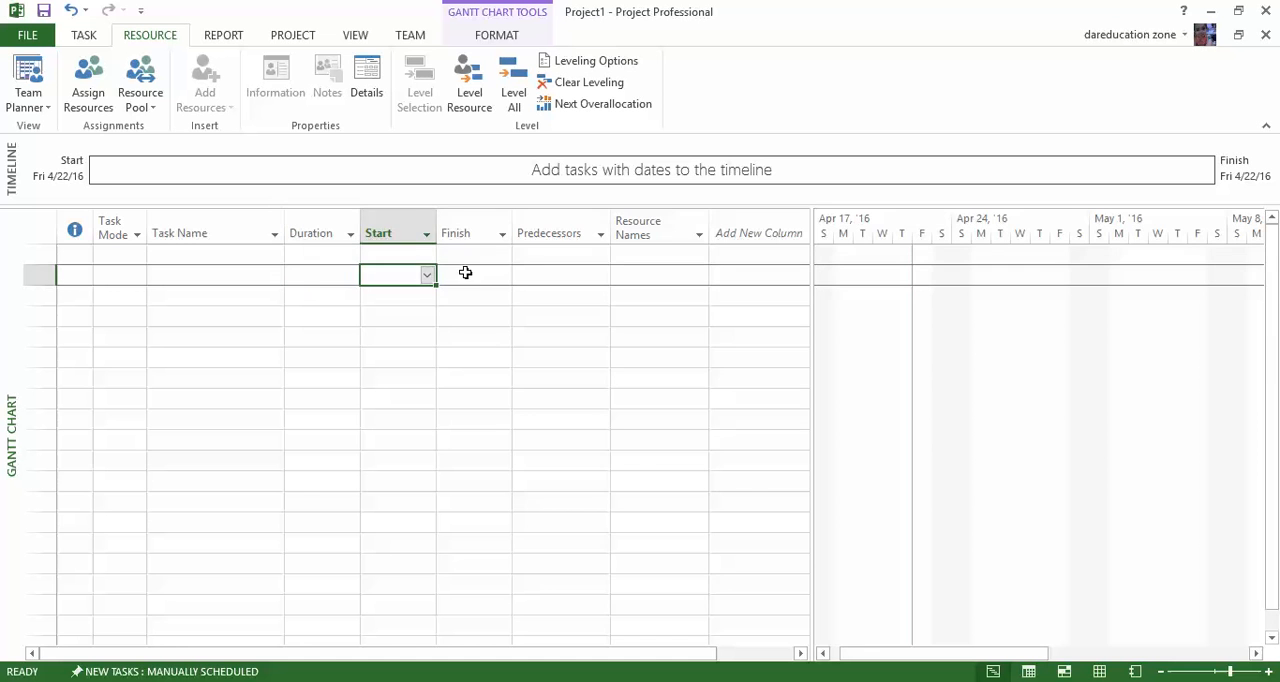
{"action": "left_click", "coordinate": [477, 280]}
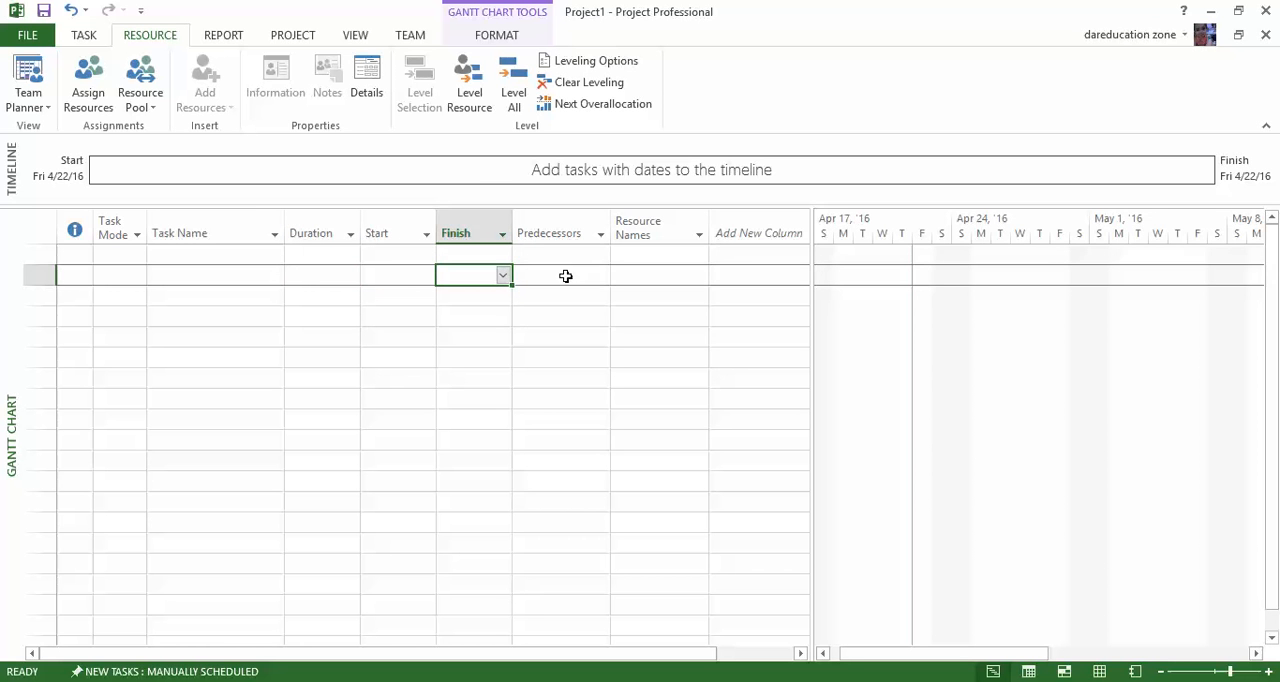
{"action": "left_click", "coordinate": [565, 276]}
{"action": "left_click", "coordinate": [663, 275]}
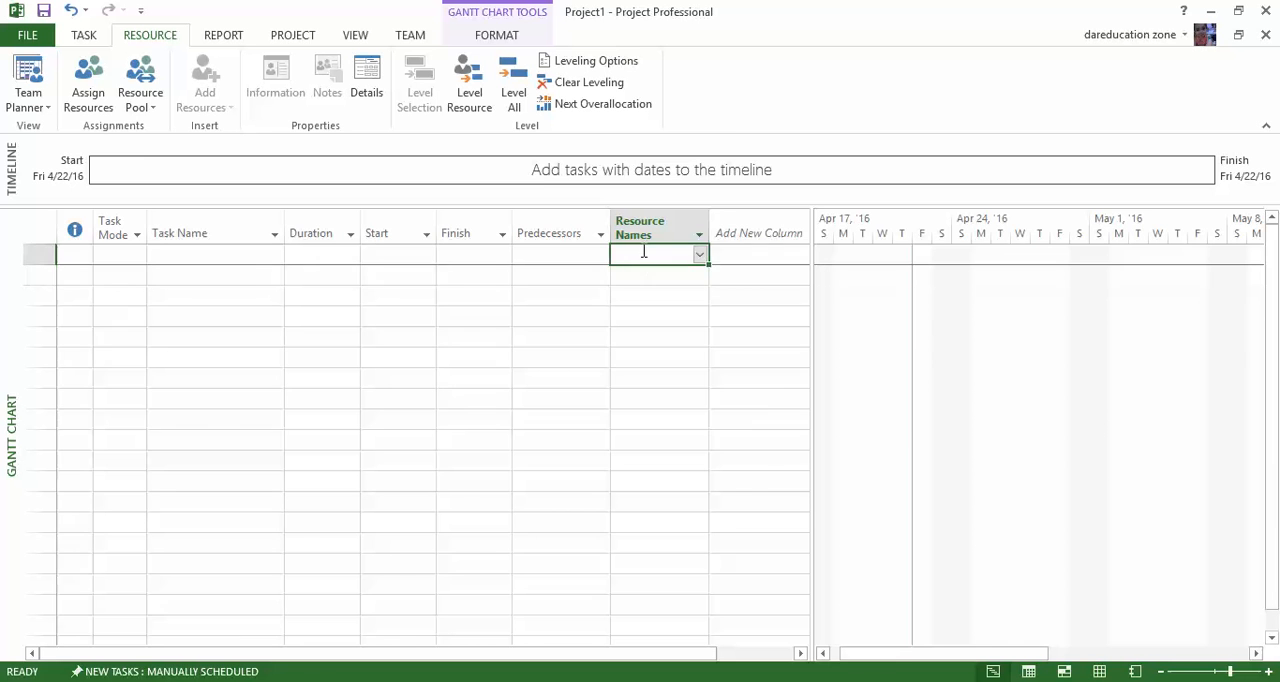
Open the task information for the first row and name the task "Project Proposal".
{"action": "left_click", "coordinate": [701, 255]}
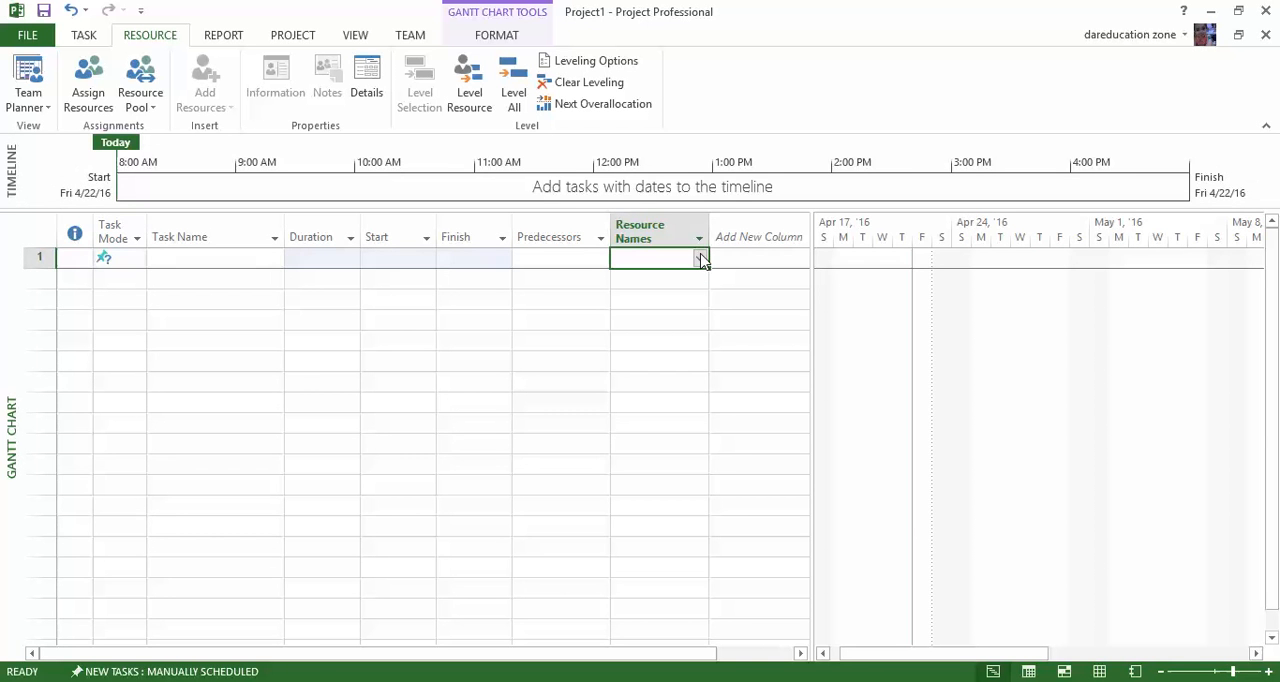
{"action": "double_click", "coordinate": [669, 255]}
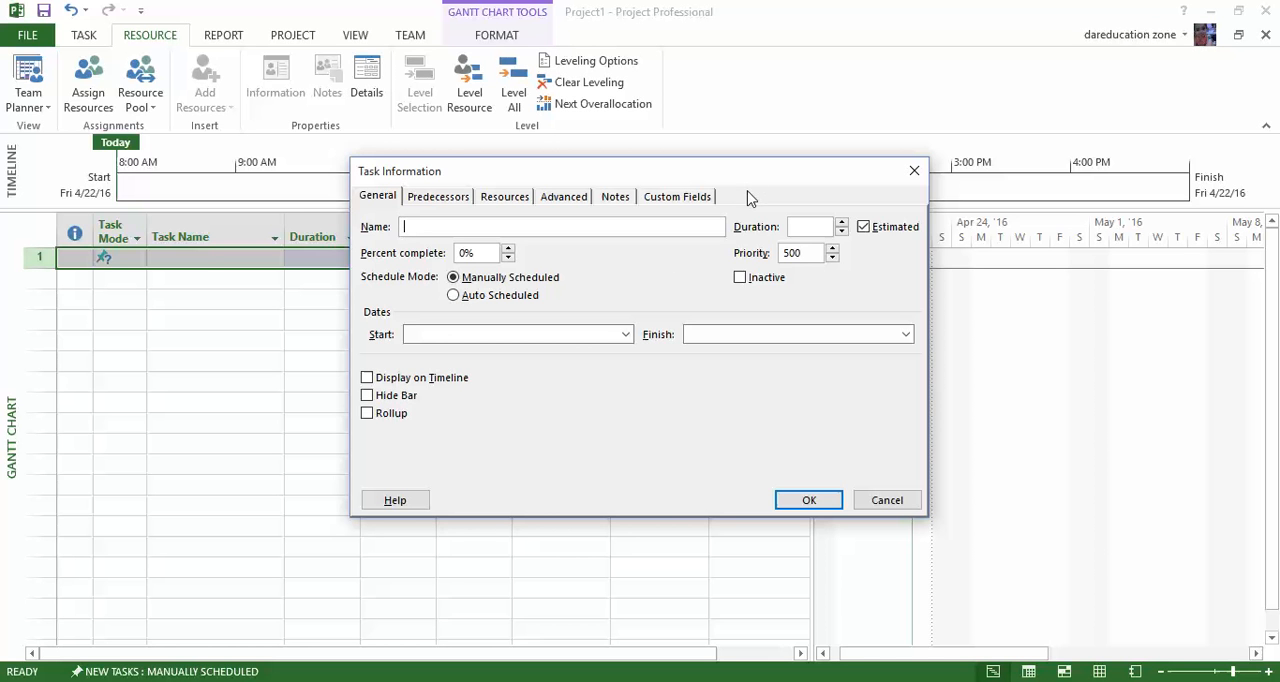
{"action": "type", "text": "Project Proposal"}
Set the task's start date to Fri 4/15/16 and its finish date to Sat 4/23/16.
{"action": "left_click", "coordinate": [554, 338]}
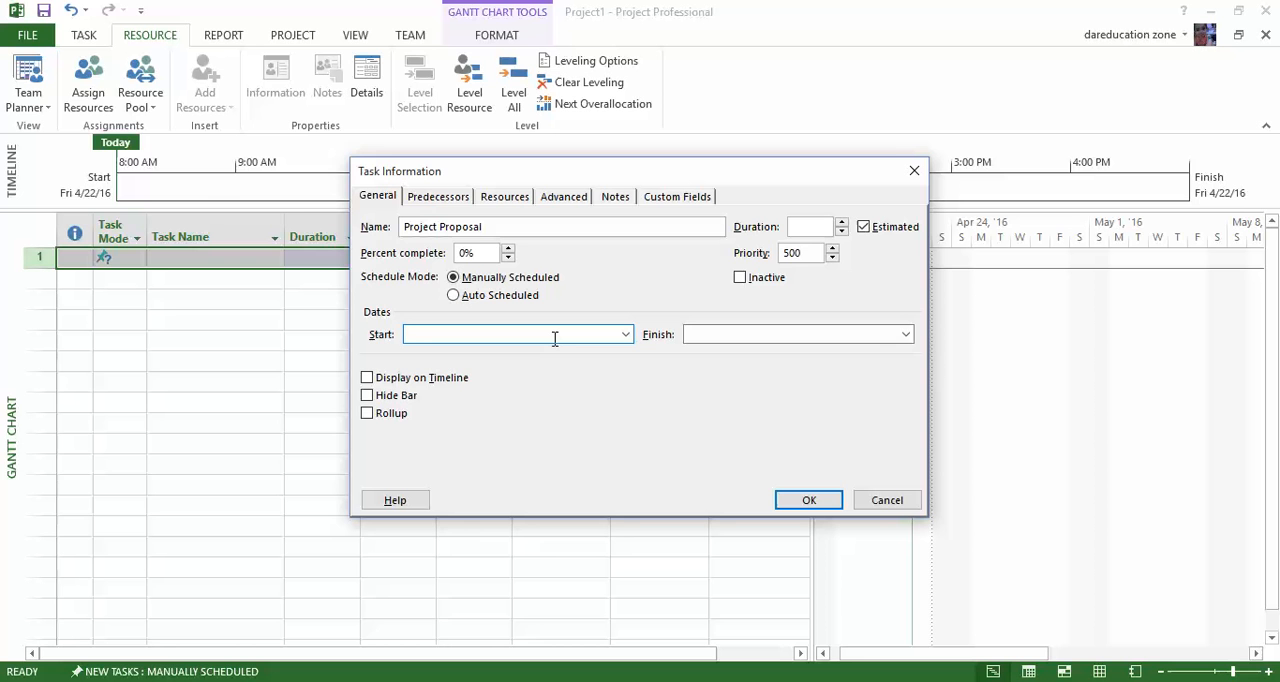
{"action": "type", "text": "16/04"}
{"action": "left_click", "coordinate": [626, 334]}
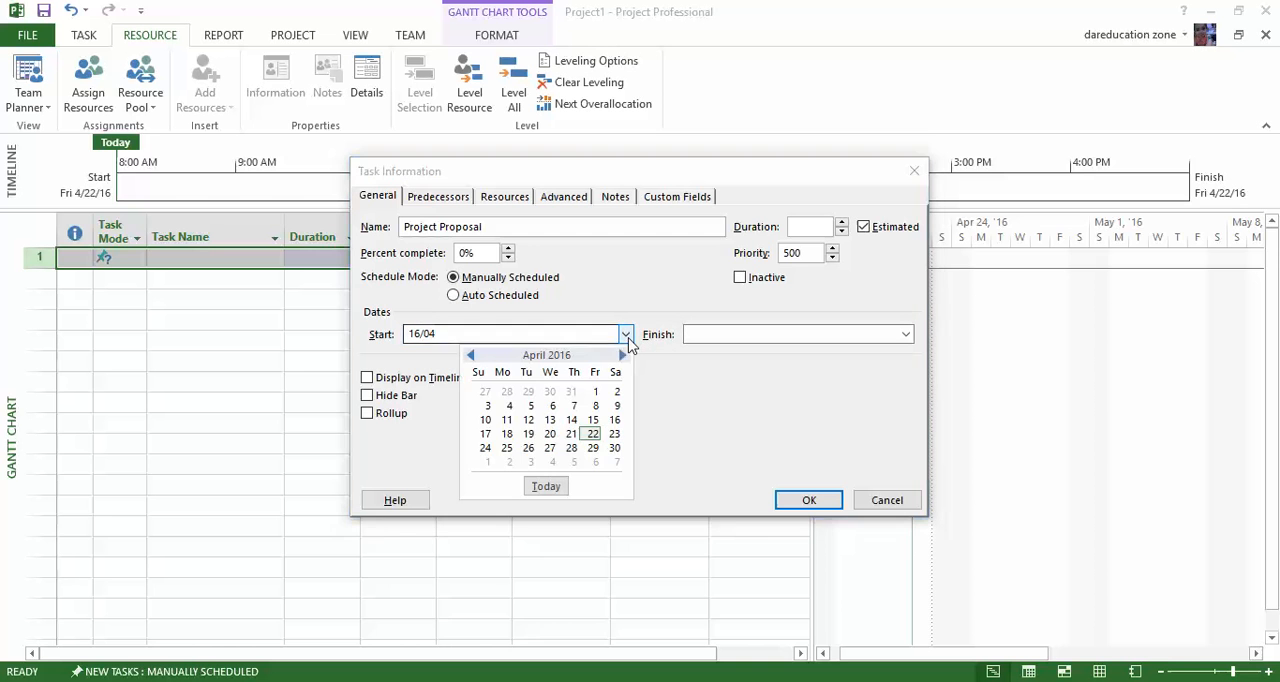
{"action": "left_click", "coordinate": [594, 424]}
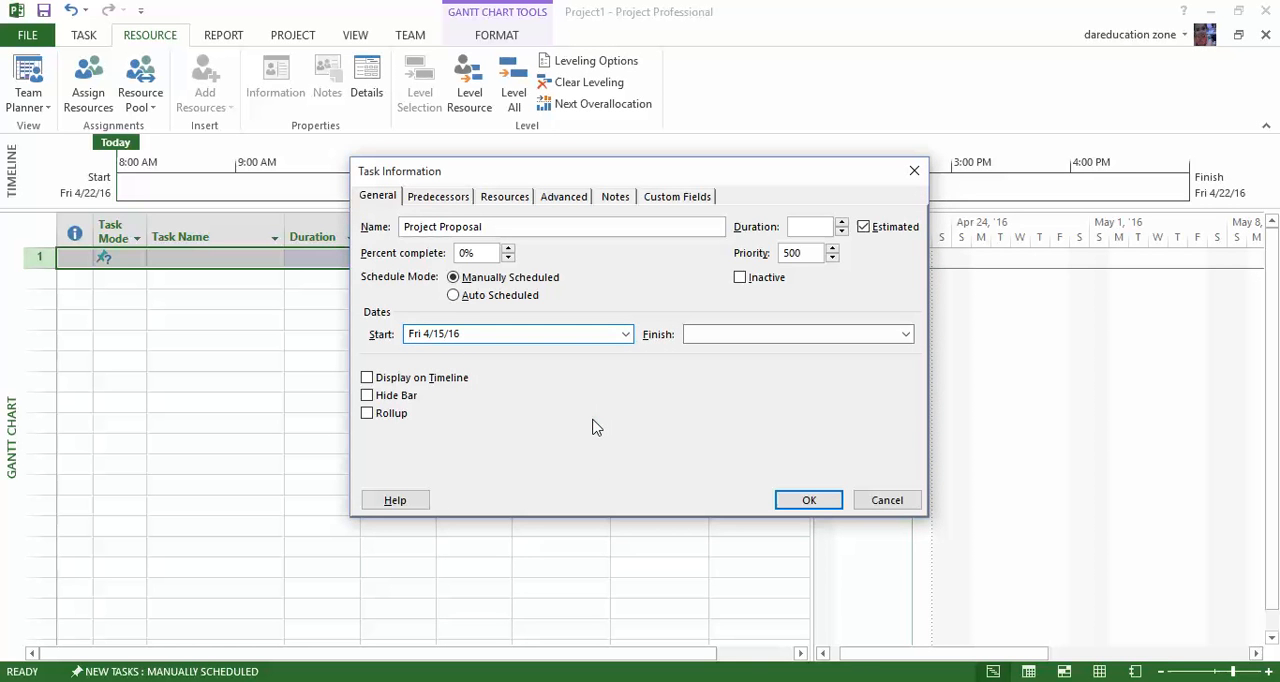
{"action": "left_click", "coordinate": [905, 334]}
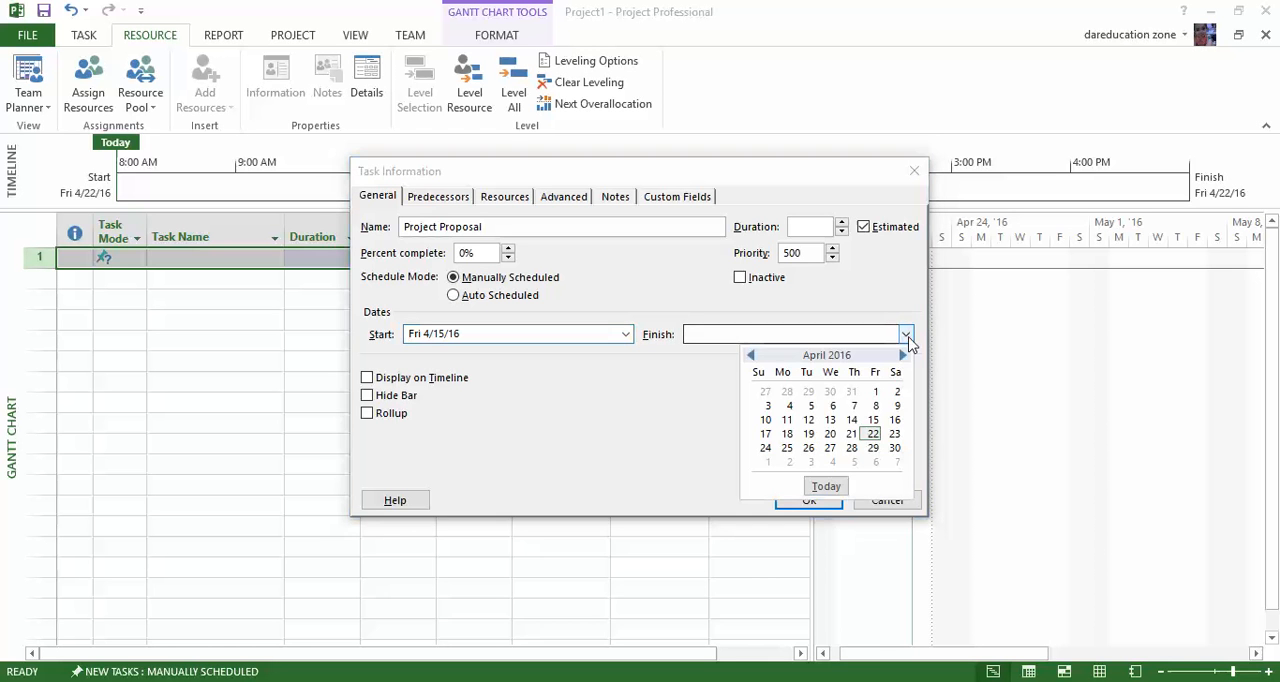
{"action": "left_click", "coordinate": [896, 434]}
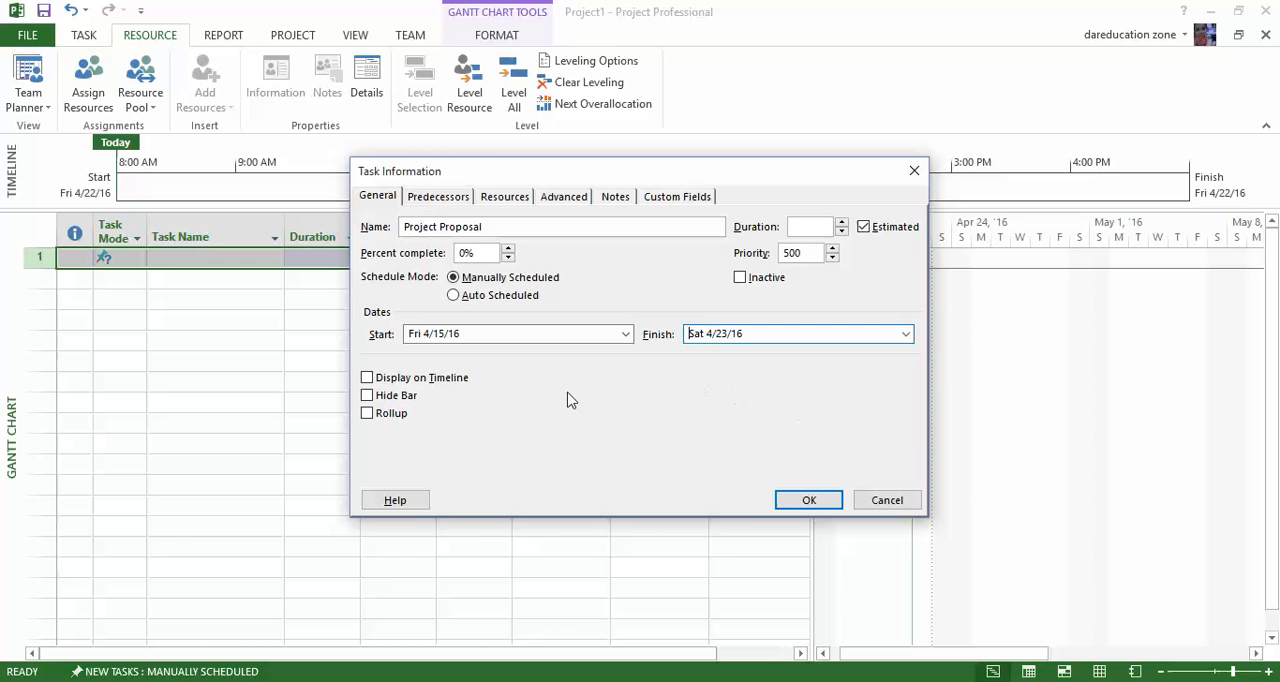
Display the task on the timeline, set its percent complete to 95, and apply the task information.
{"action": "left_click", "coordinate": [427, 385]}
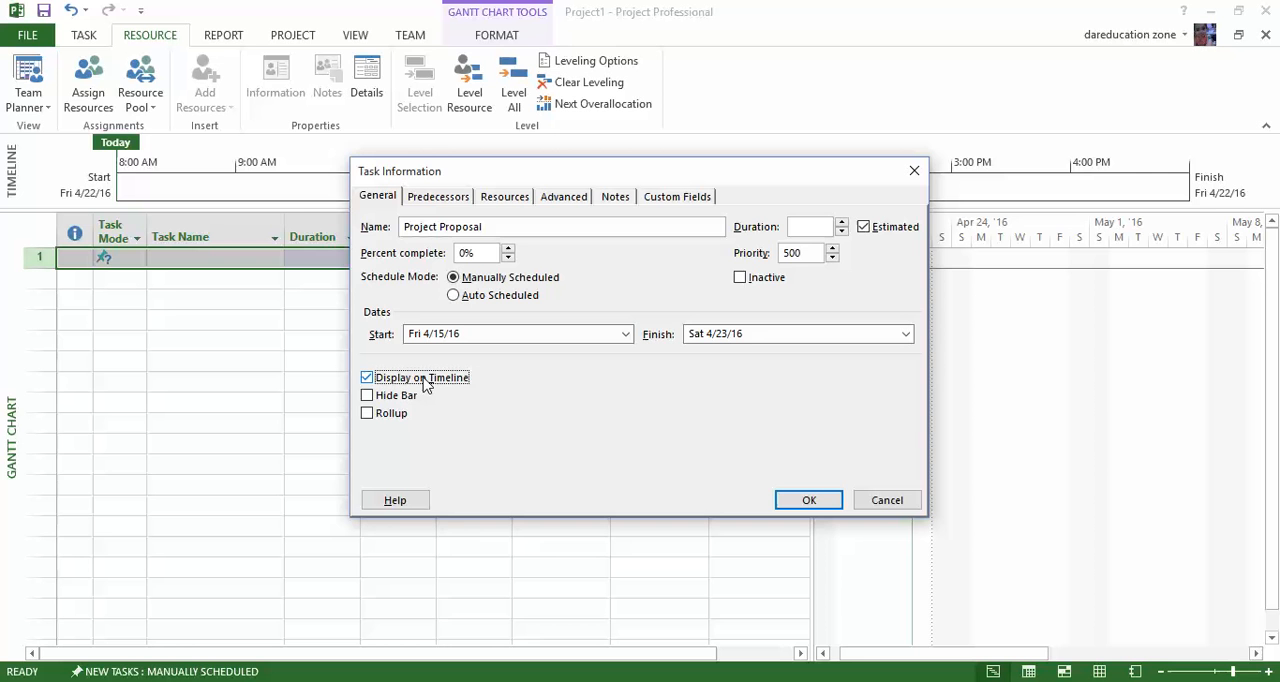
{"action": "left_click", "coordinate": [490, 254]}
{"action": "type", "text": "95"}
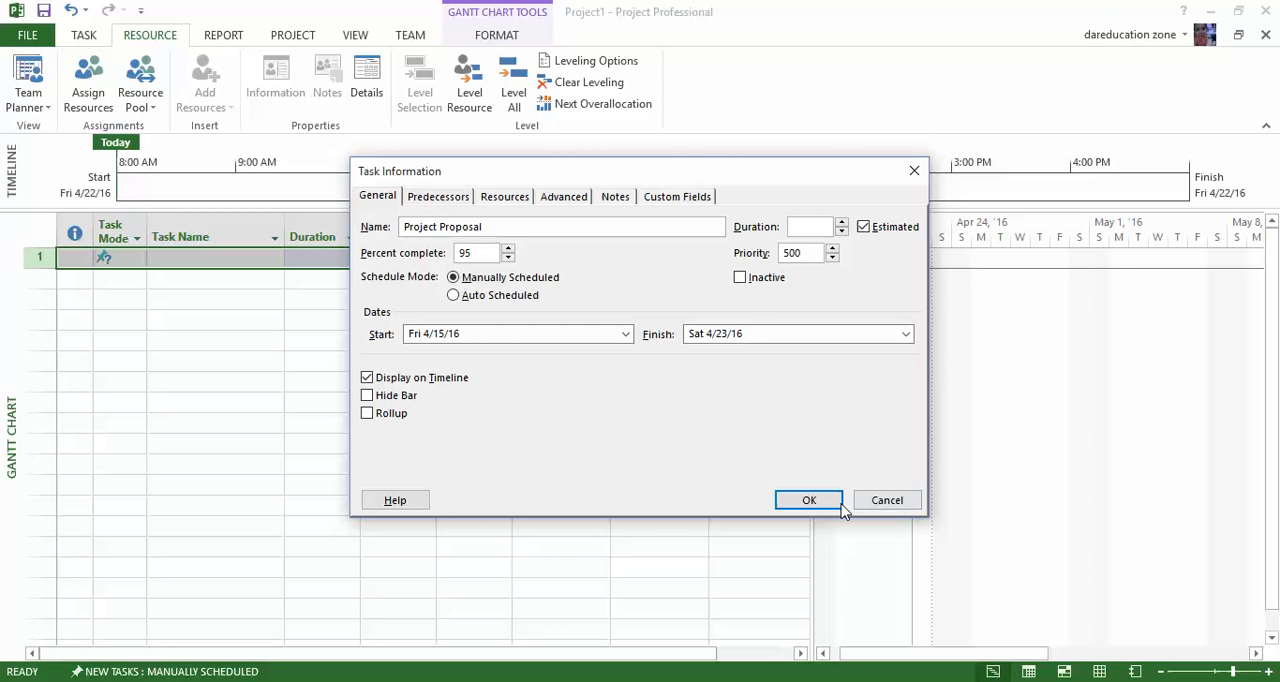
{"action": "left_click", "coordinate": [808, 499]}
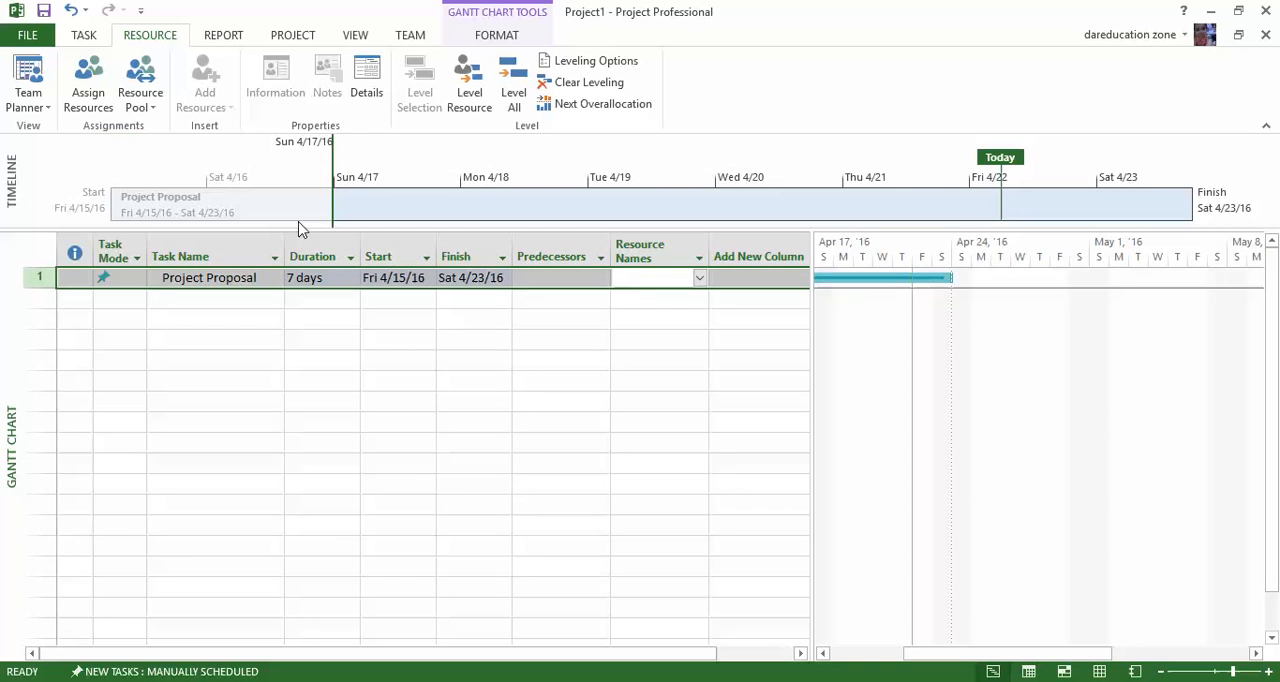
Examine the Project Proposal task's name, duration, start and finish fields, and the task mode options in the row below.
{"action": "left_click", "coordinate": [238, 320]}
{"action": "left_click", "coordinate": [240, 278]}
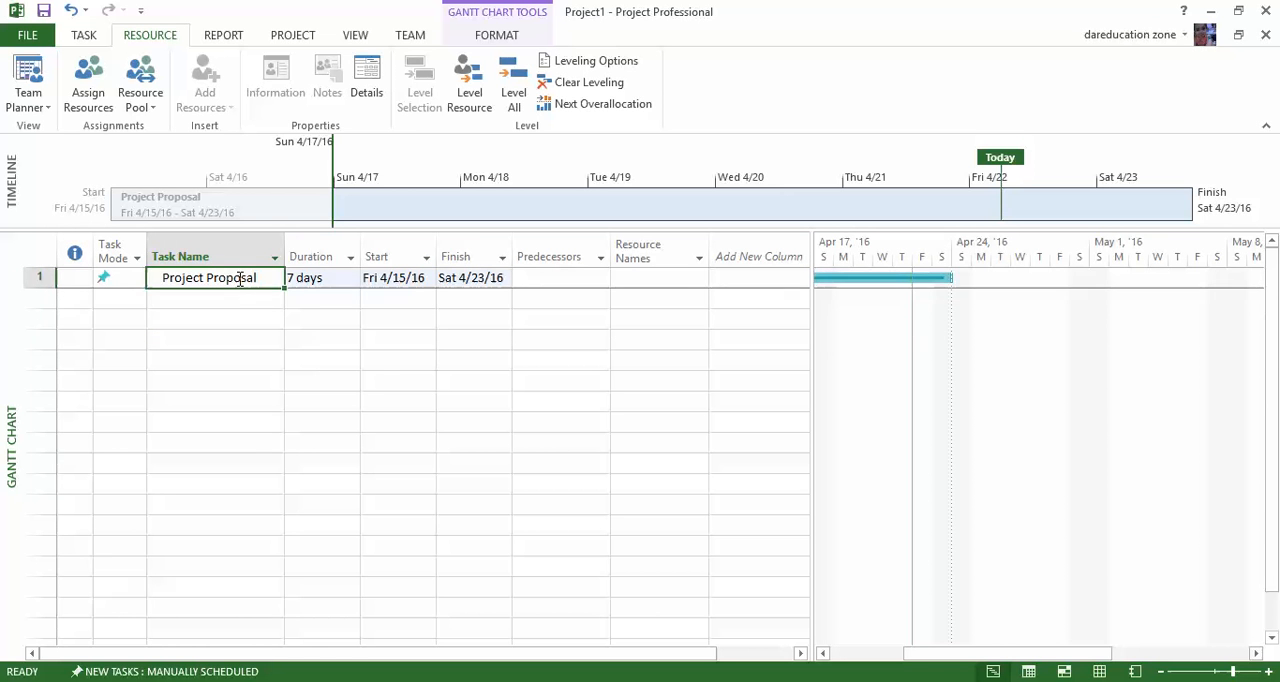
{"action": "left_click", "coordinate": [320, 279]}
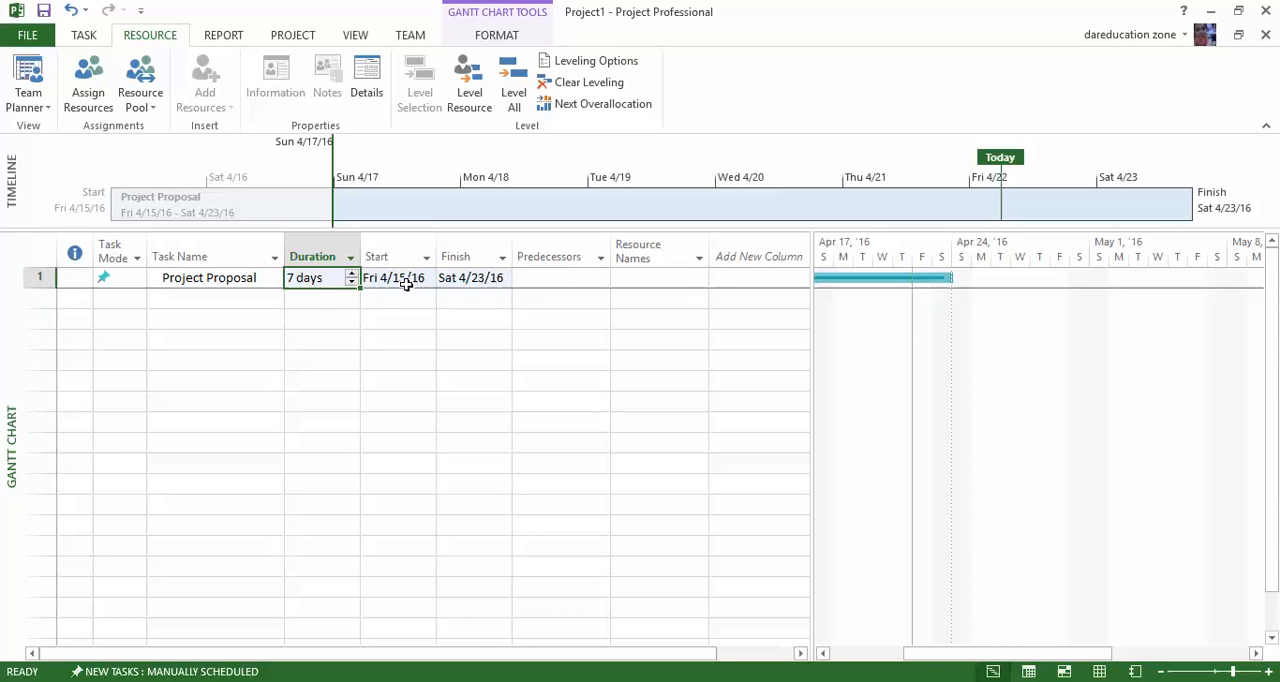
{"action": "left_click", "coordinate": [406, 283]}
{"action": "left_click", "coordinate": [479, 282]}
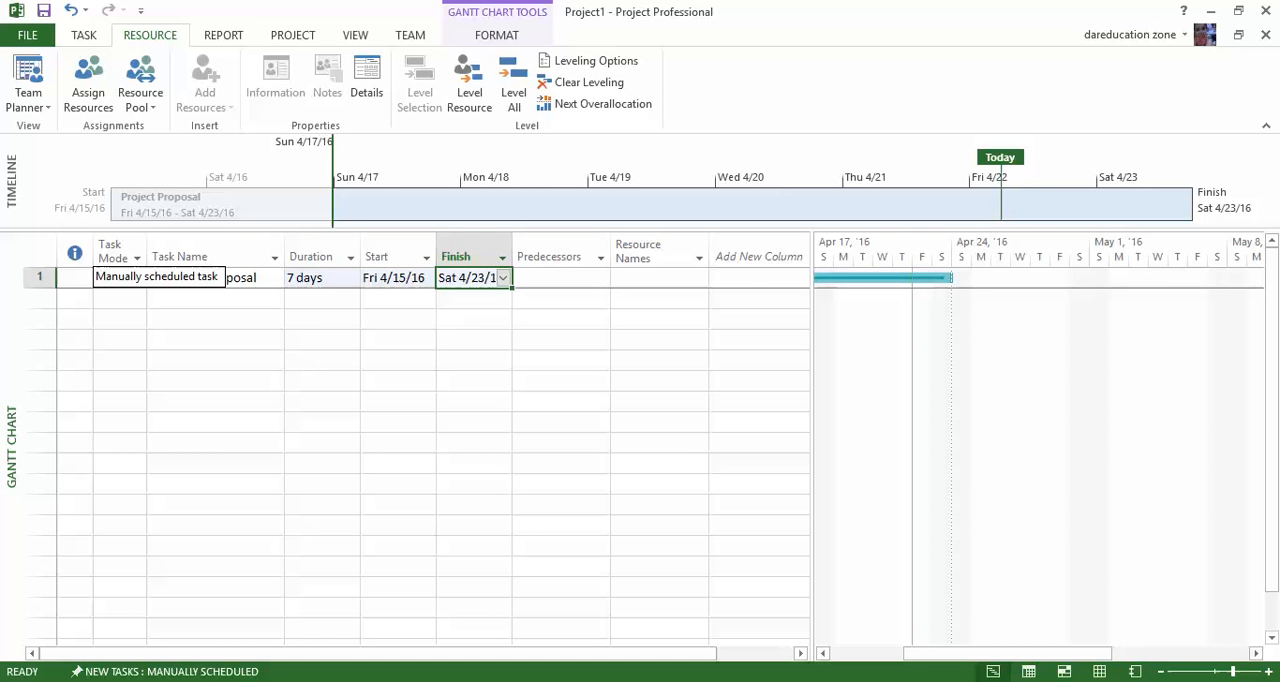
{"action": "left_click", "coordinate": [128, 298]}
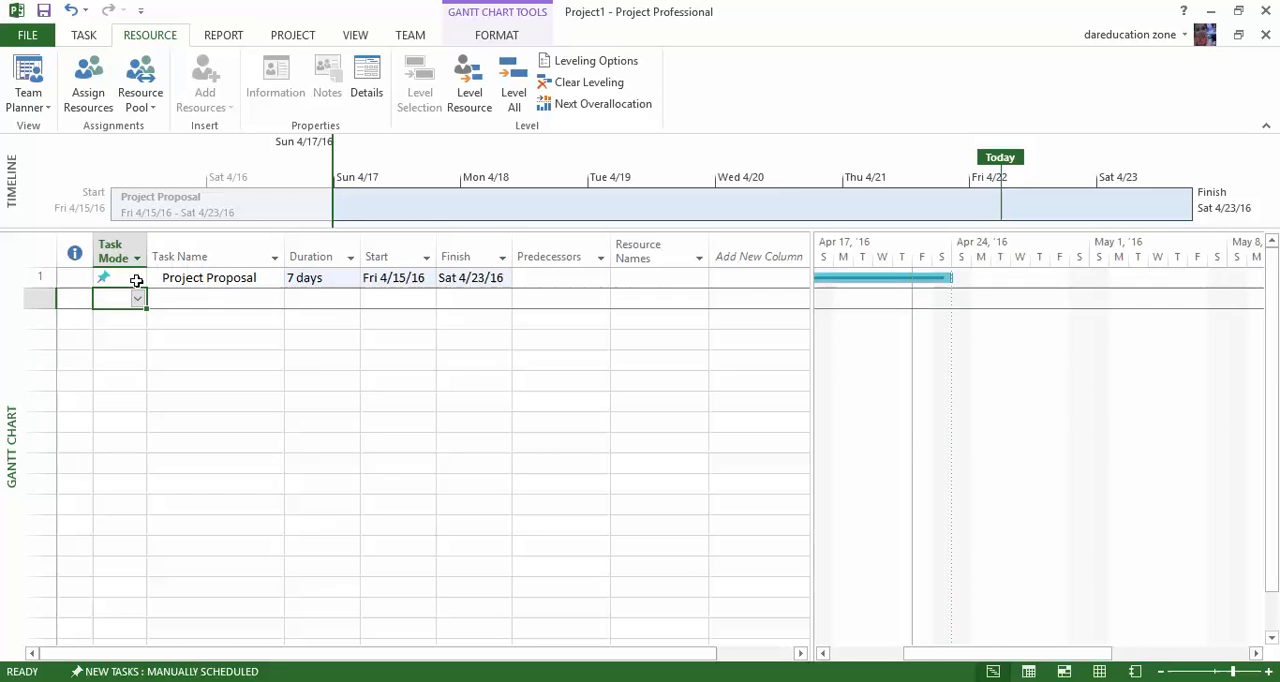
{"action": "left_click", "coordinate": [137, 299]}
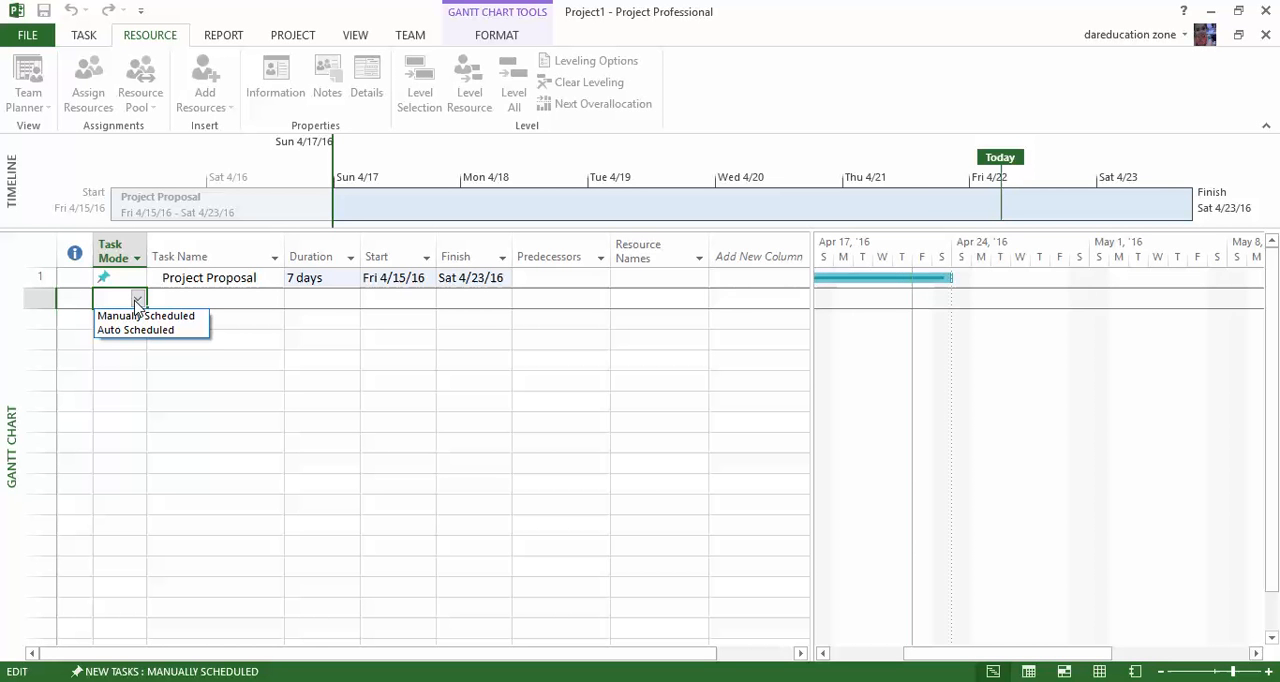
Open the Project Proposal task's information, check its predecessors, and bring up its resource list.
{"action": "left_click", "coordinate": [187, 282]}
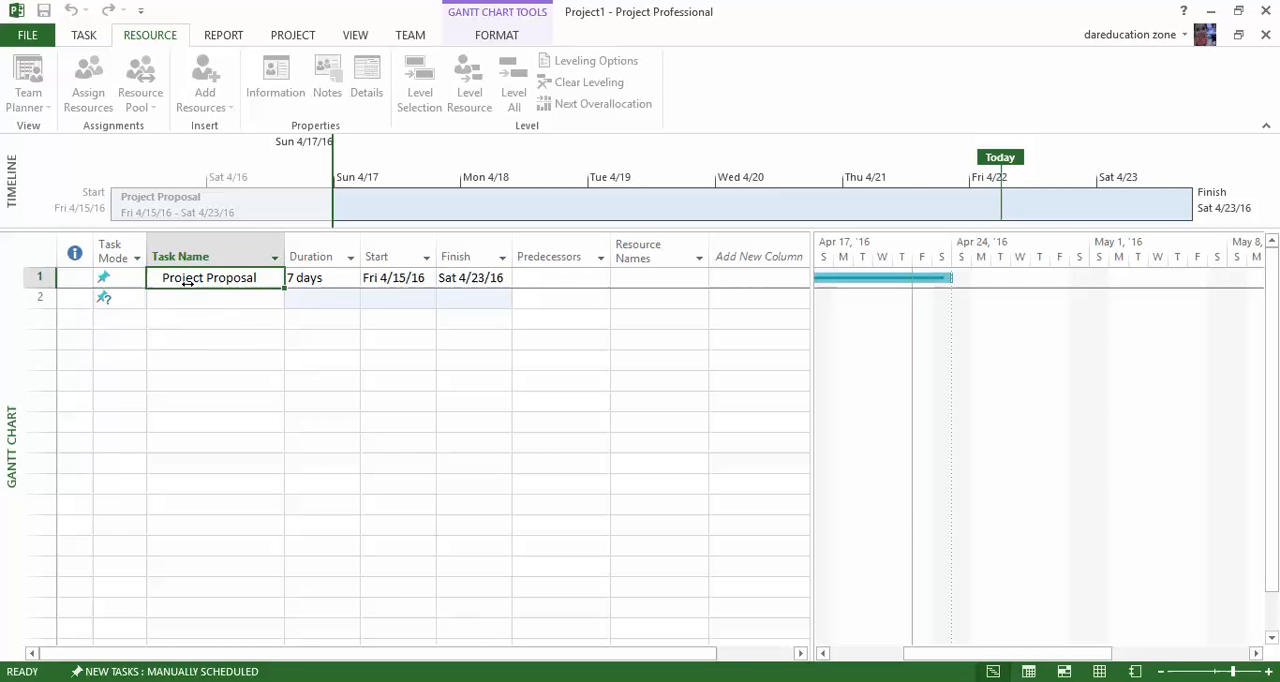
{"action": "double_click", "coordinate": [188, 286]}
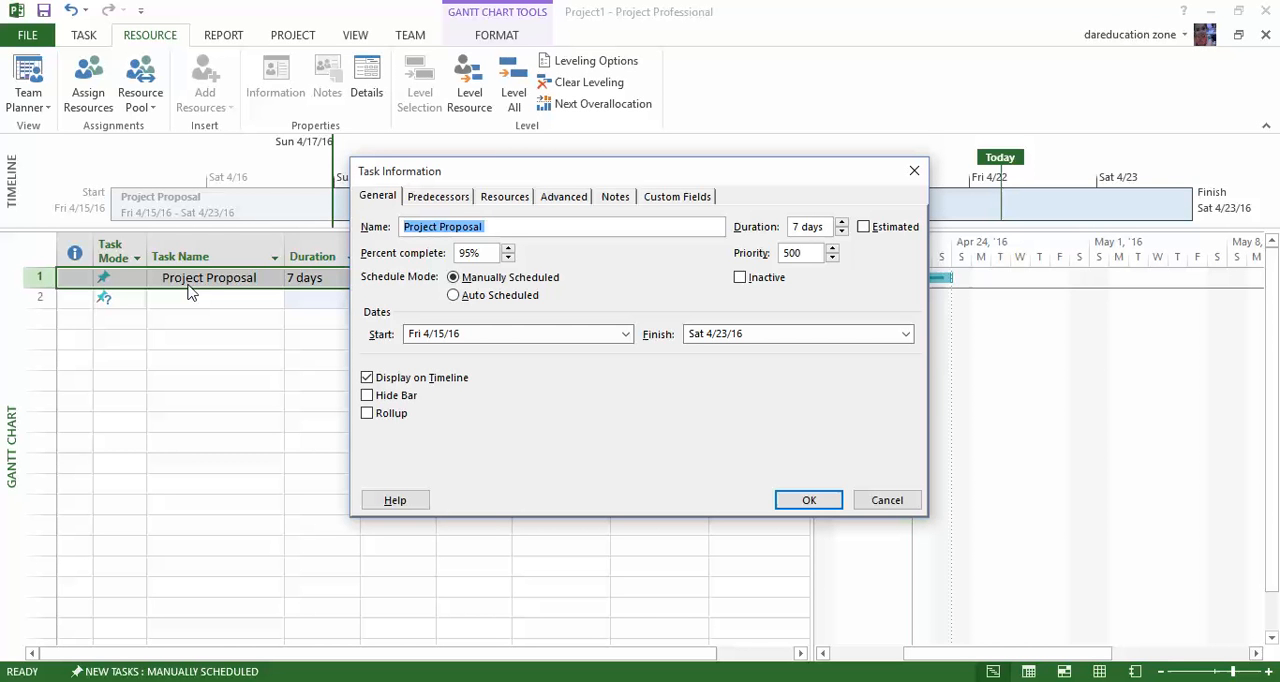
{"action": "left_click", "coordinate": [420, 199]}
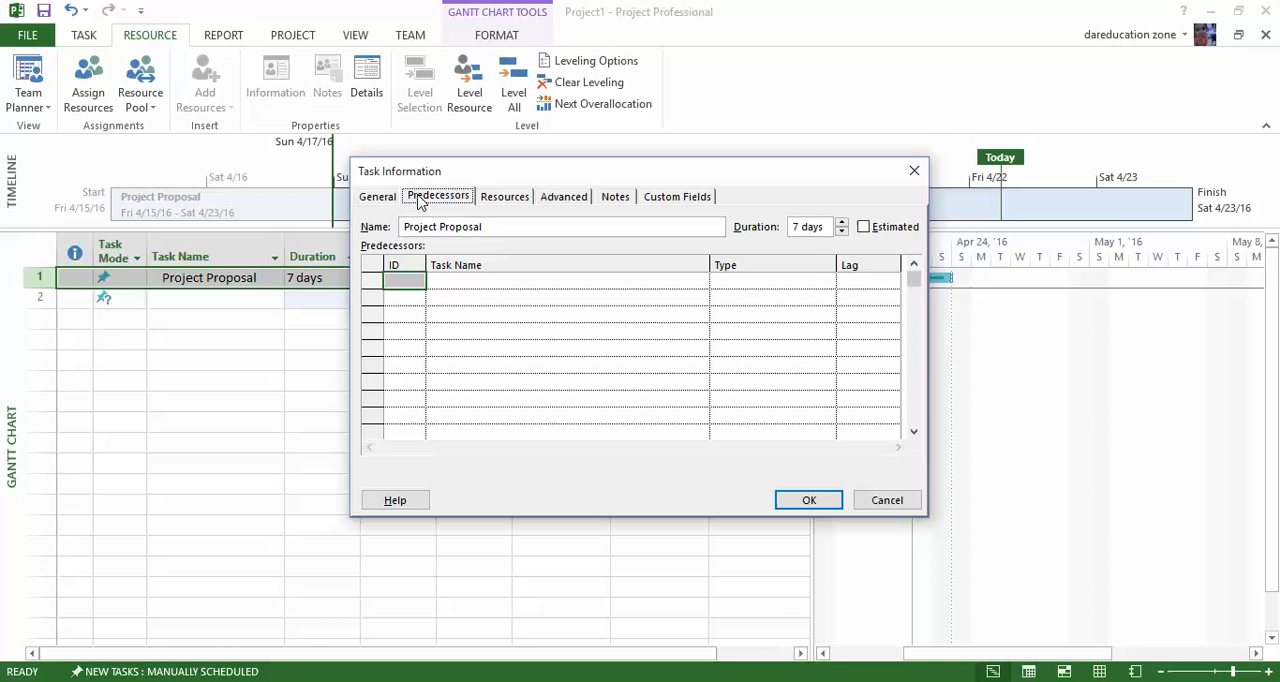
{"action": "left_click", "coordinate": [500, 198]}
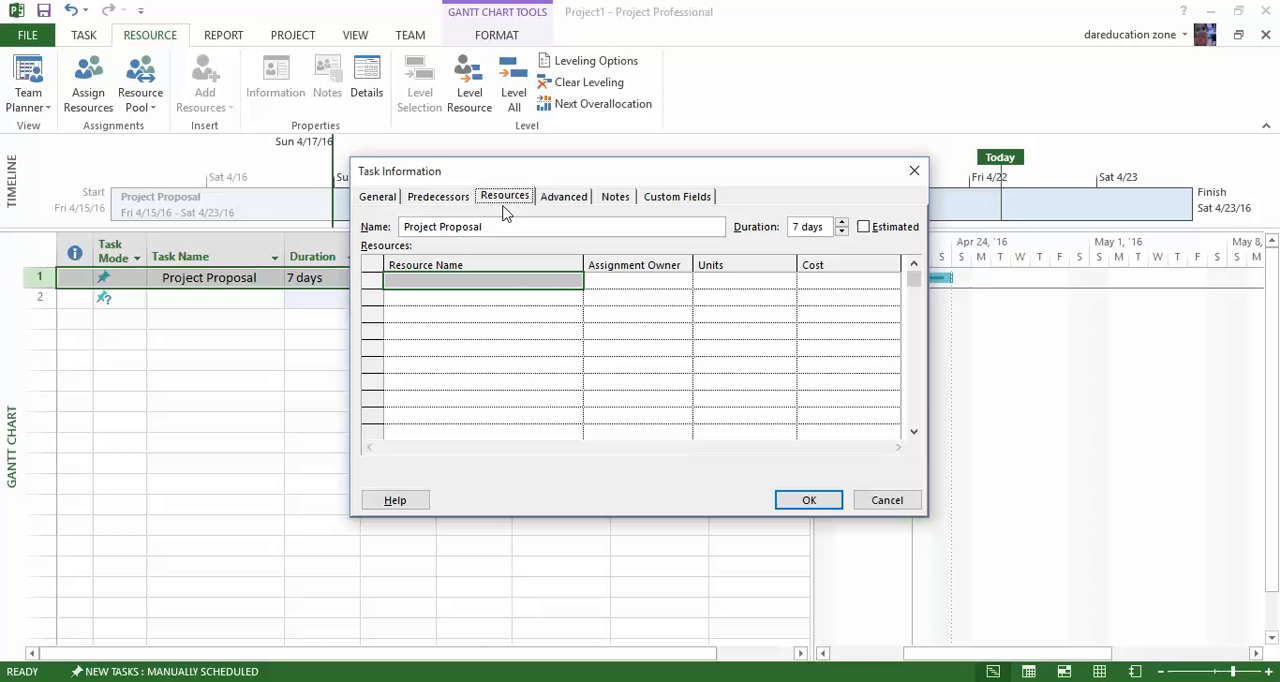
Assign a first resource to the Project Proposal task by entering the person's first name.
{"action": "left_click", "coordinate": [491, 273]}
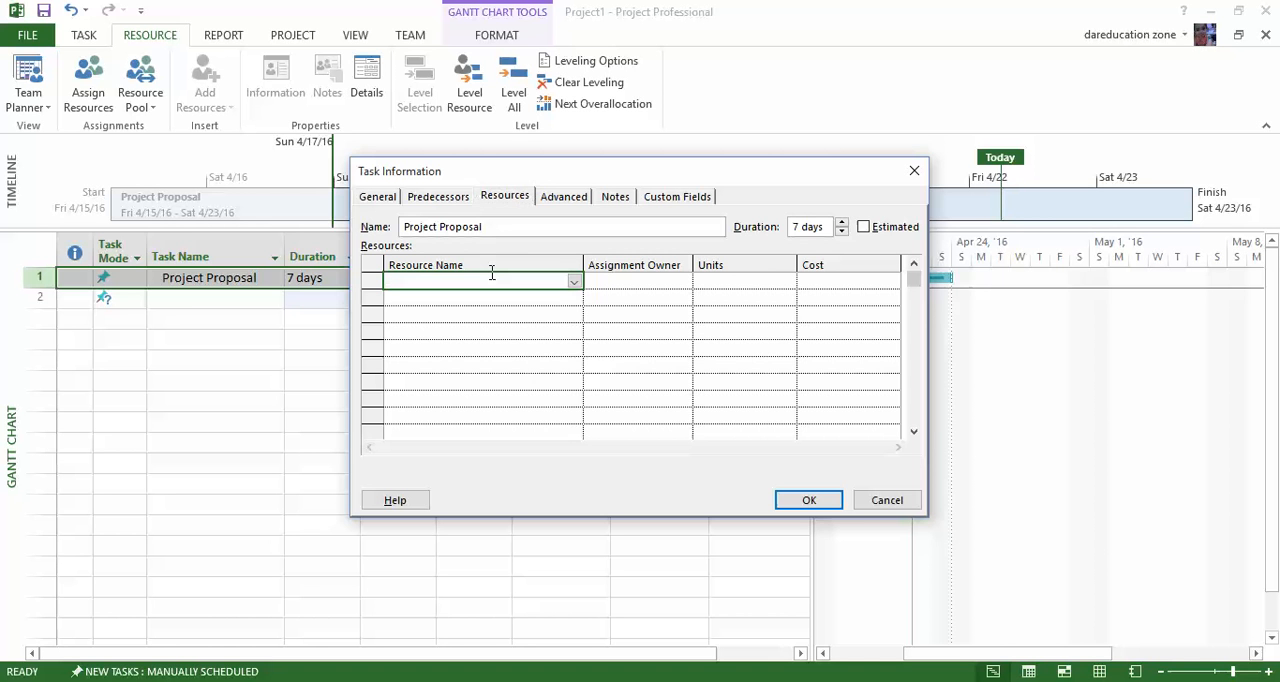
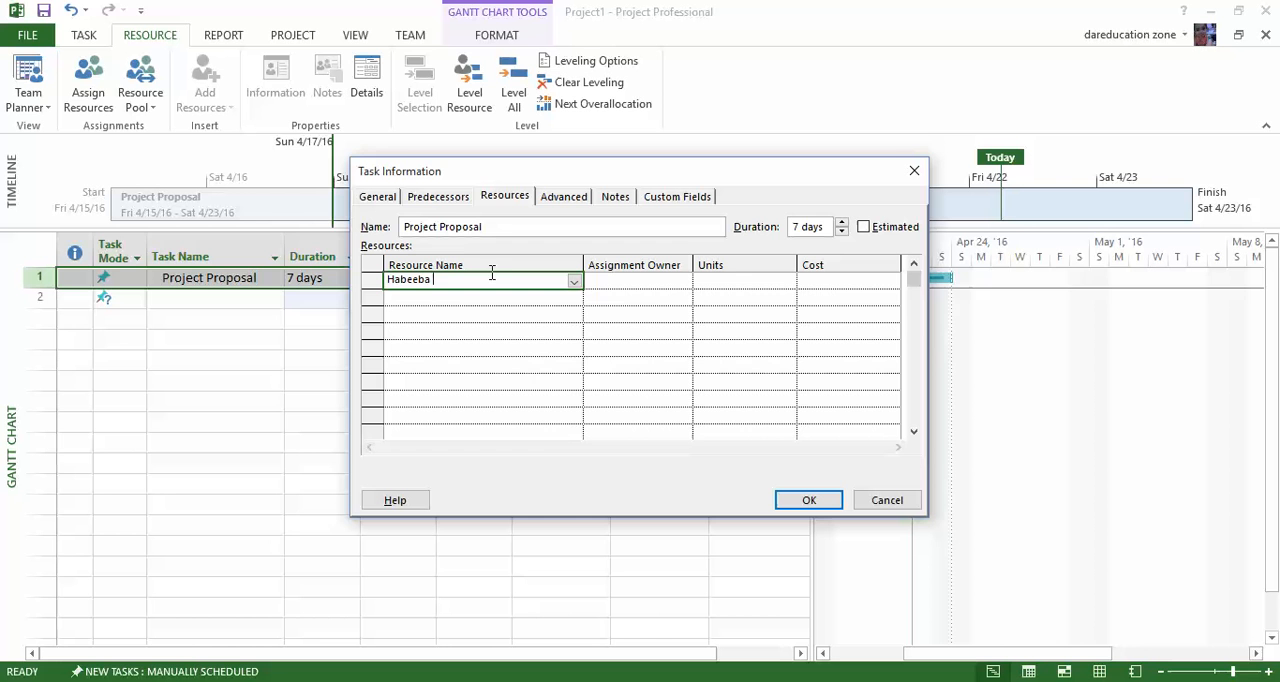
{"action": "key", "text": "Return"}
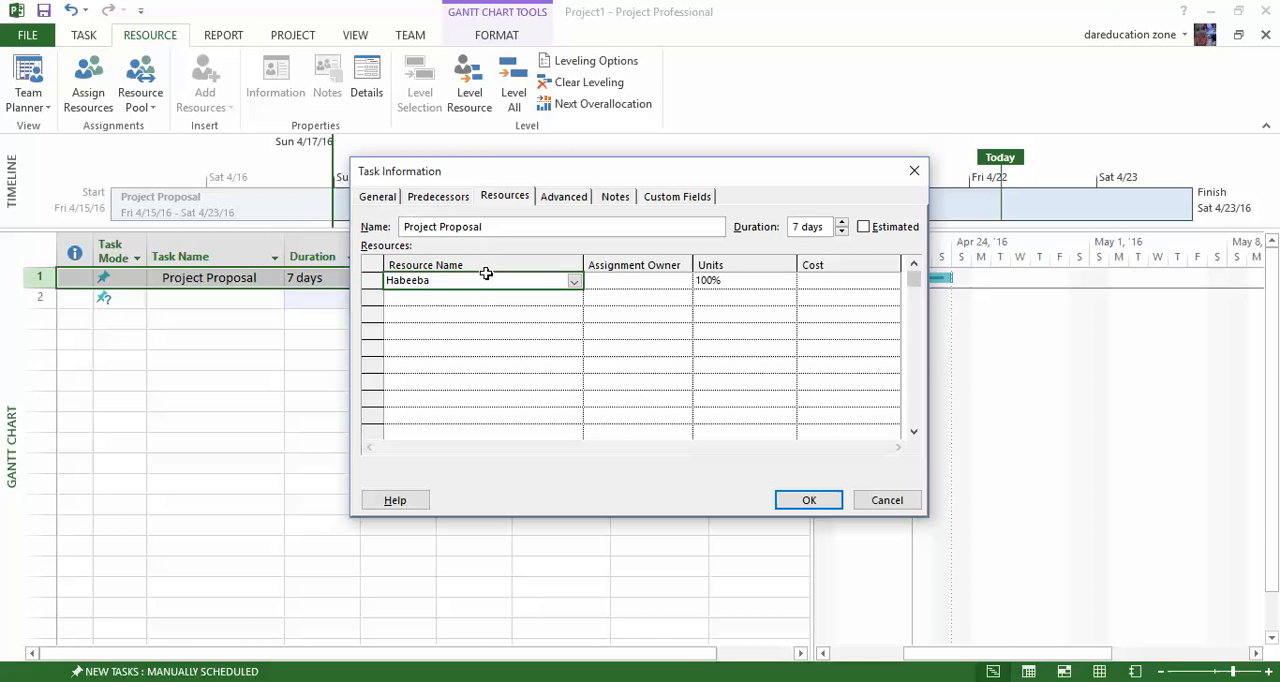
Assign a second resource to the task below the first, entering the person's full name.
{"action": "left_click", "coordinate": [440, 299]}
{"action": "type", "text": "Atia"}
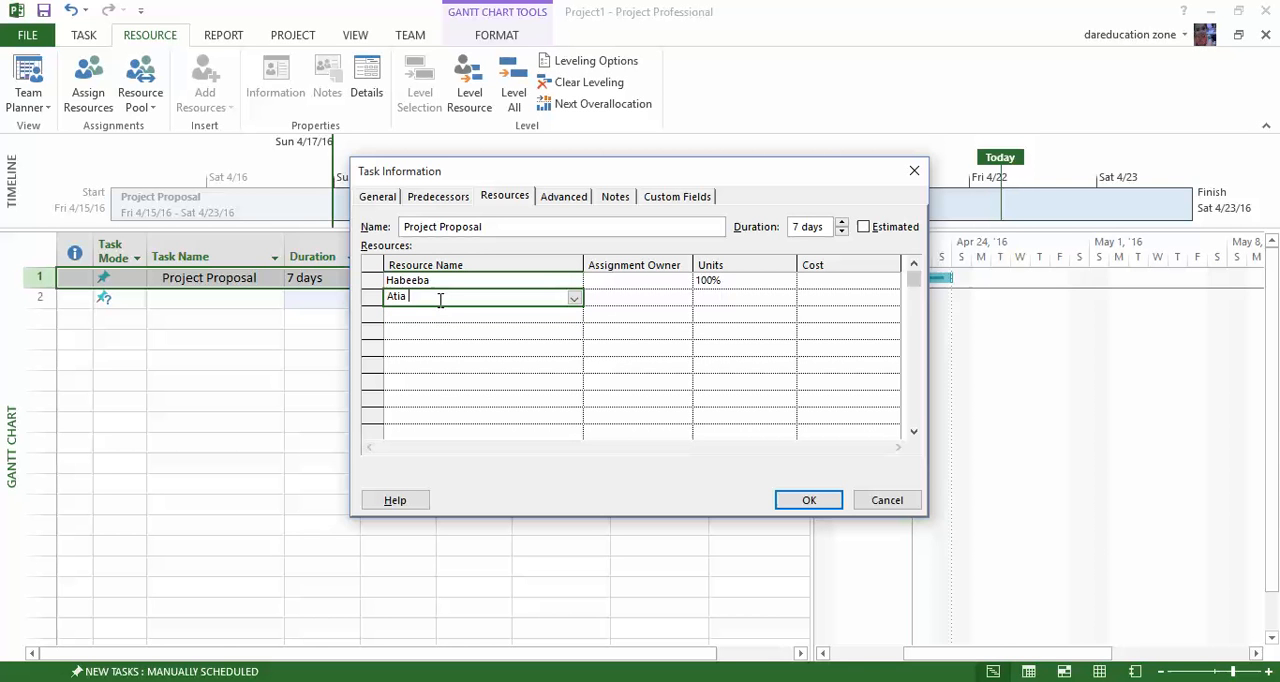
{"action": "key", "text": "Return"}
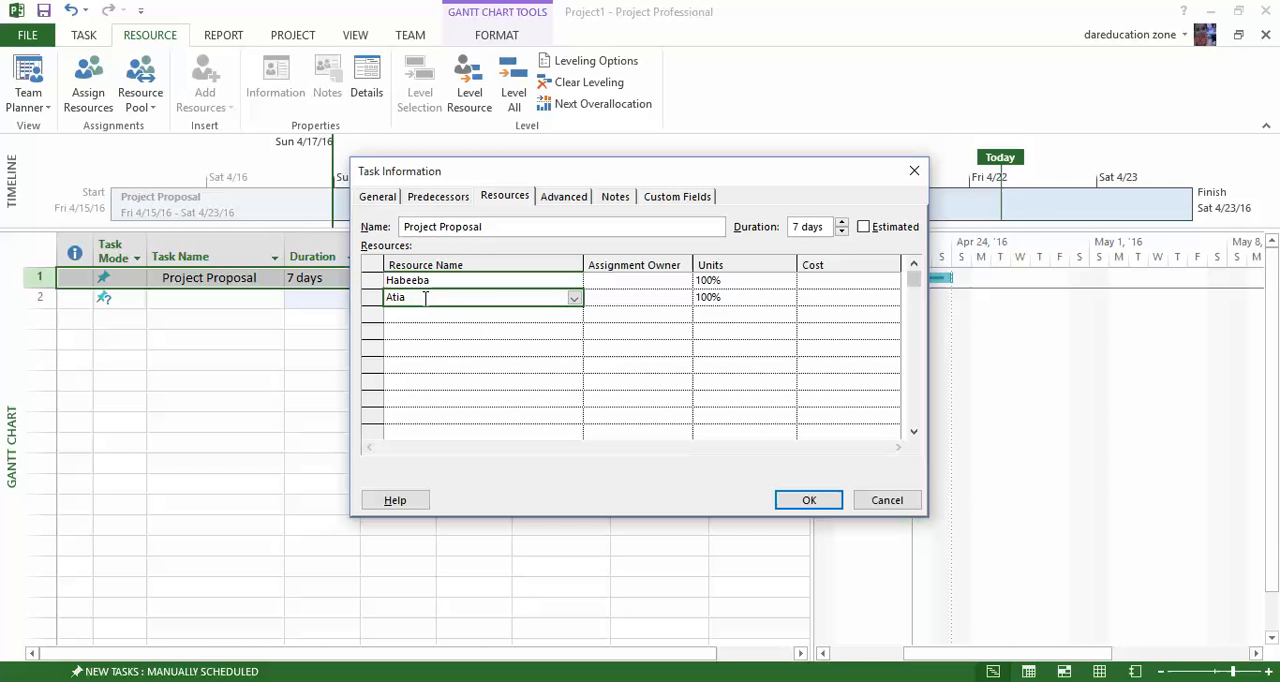
{"action": "left_click", "coordinate": [608, 316]}
{"action": "left_click", "coordinate": [531, 301]}
{"action": "left_click", "coordinate": [531, 301]}
{"action": "type", "text": "a"}
{"action": "key", "text": "BackSpace"}
{"action": "type", "text": "a"}
{"action": "key", "text": "BackSpace"}
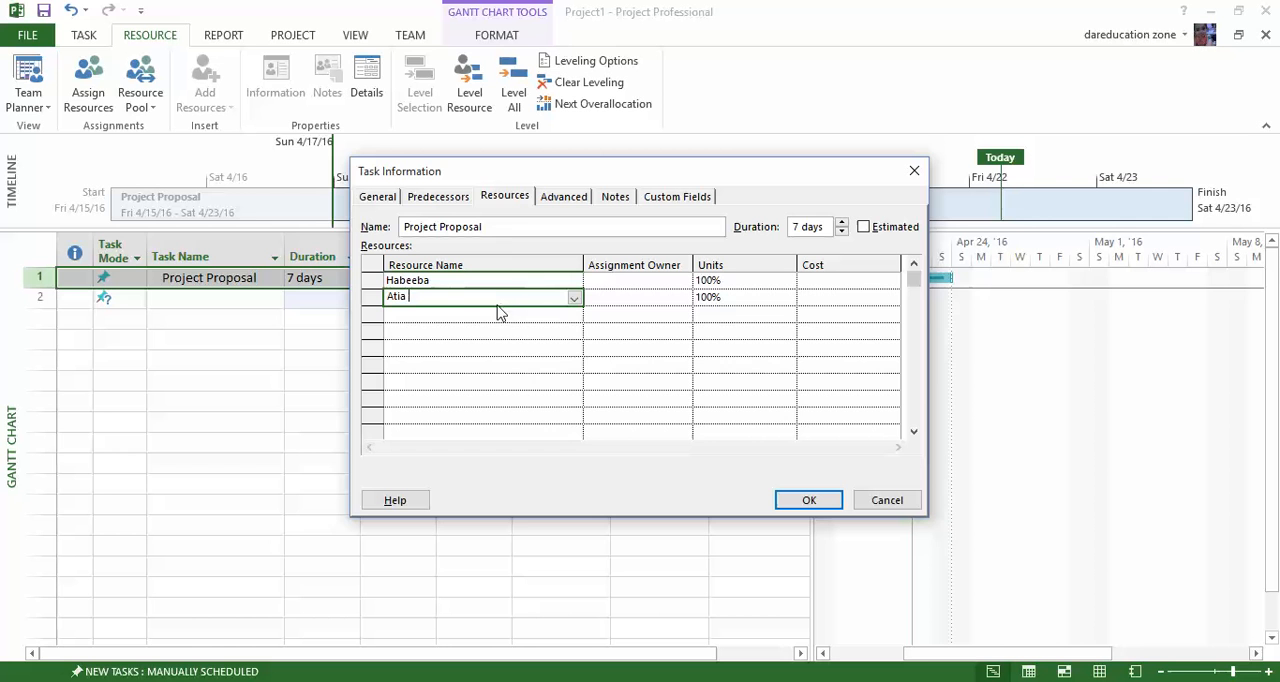
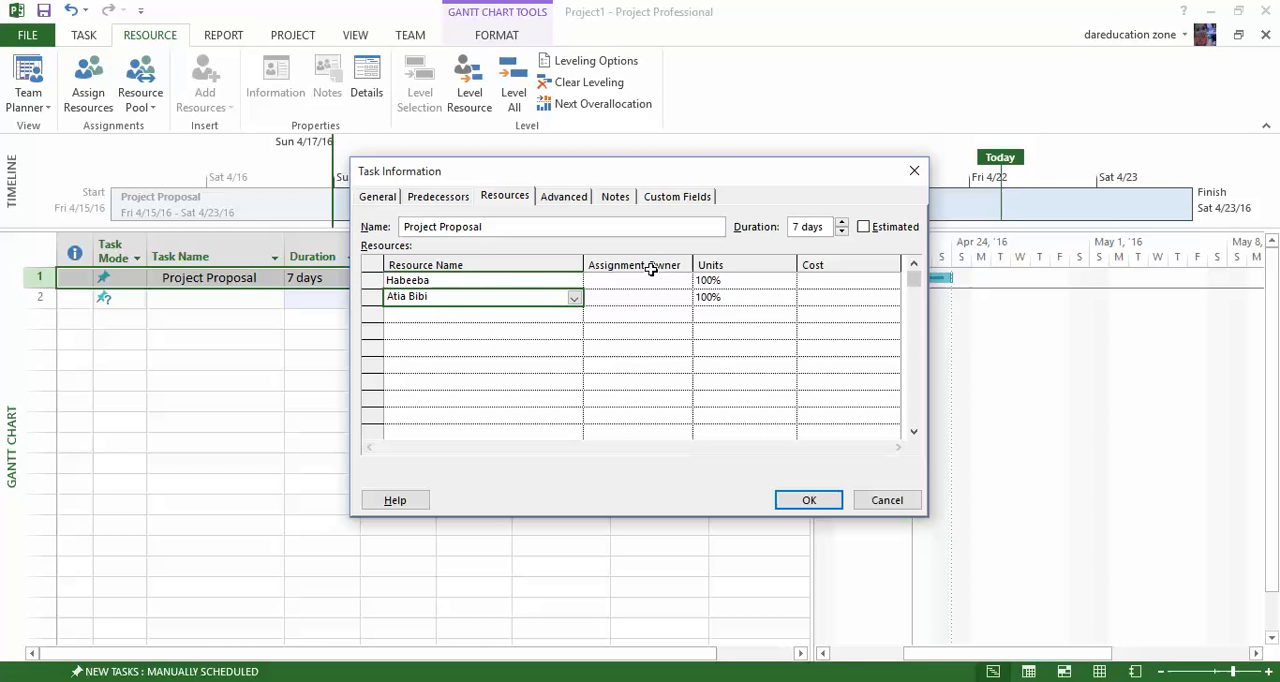
{"action": "left_click", "coordinate": [708, 310]}
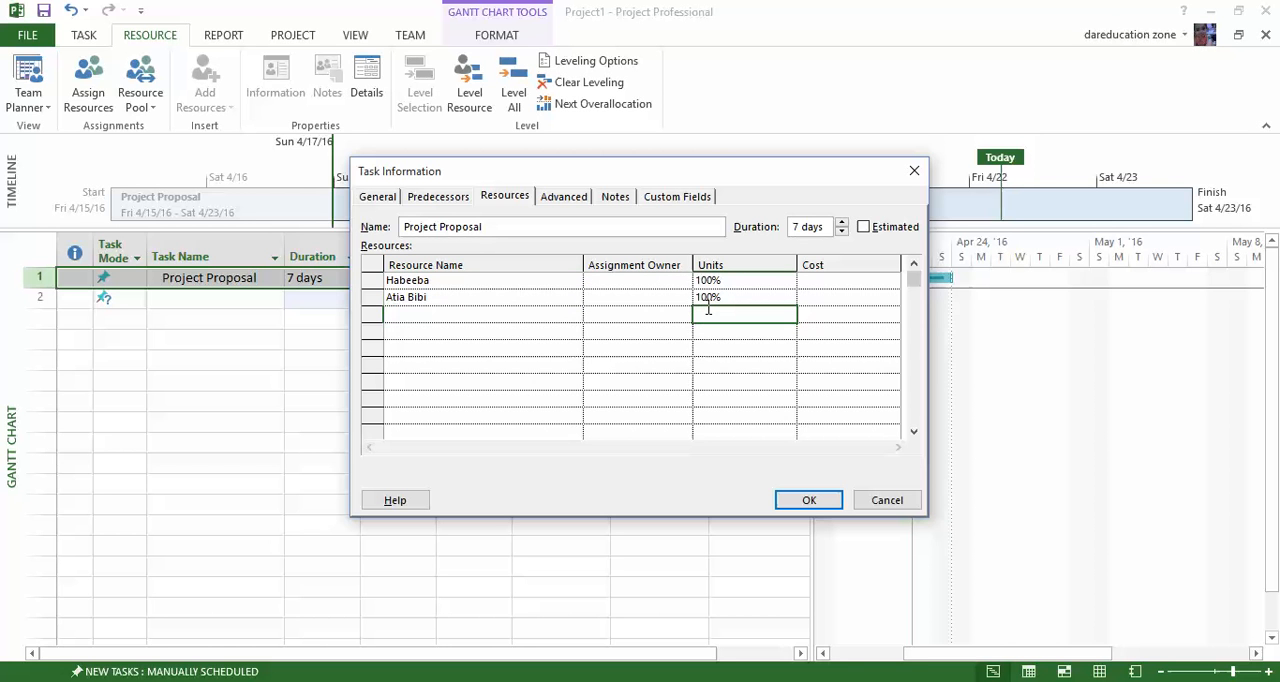
Set the assignment units of both resources to 50%.
{"action": "left_click", "coordinate": [643, 281]}
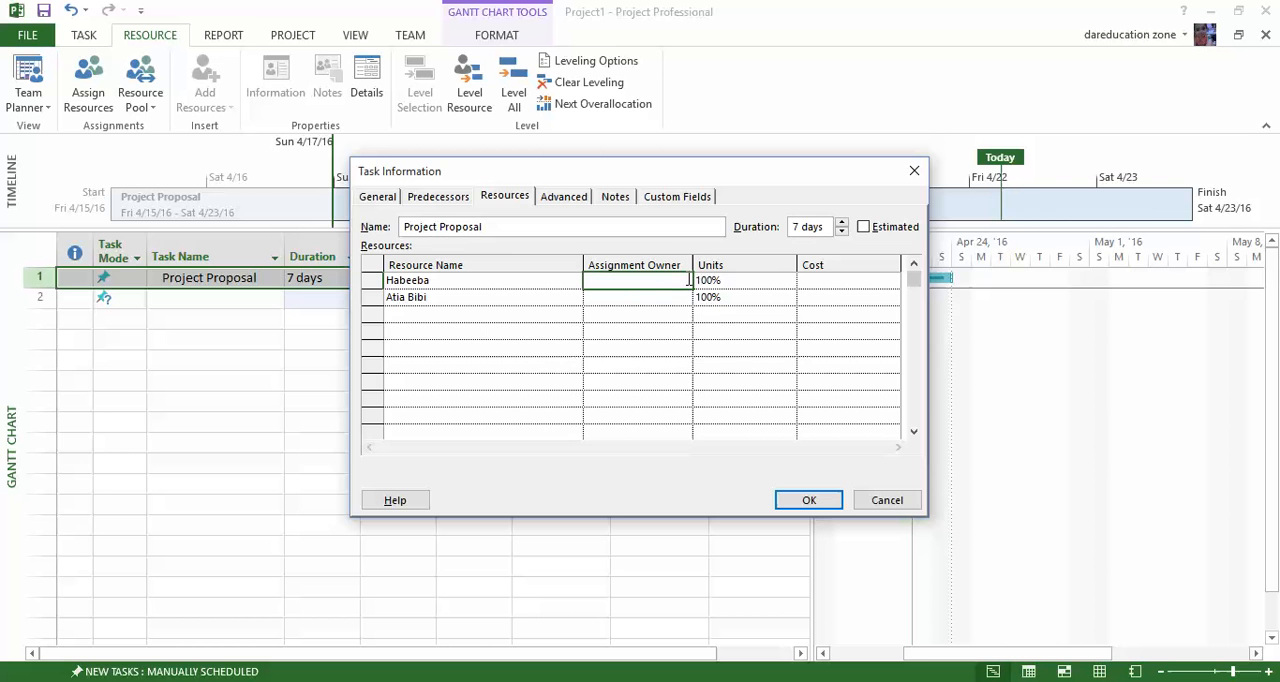
{"action": "left_click", "coordinate": [742, 283]}
{"action": "left_click", "coordinate": [640, 275]}
{"action": "left_click", "coordinate": [726, 281]}
{"action": "key", "text": "BackSpace"}
{"action": "type", "text": "50"}
{"action": "key", "text": "Return"}
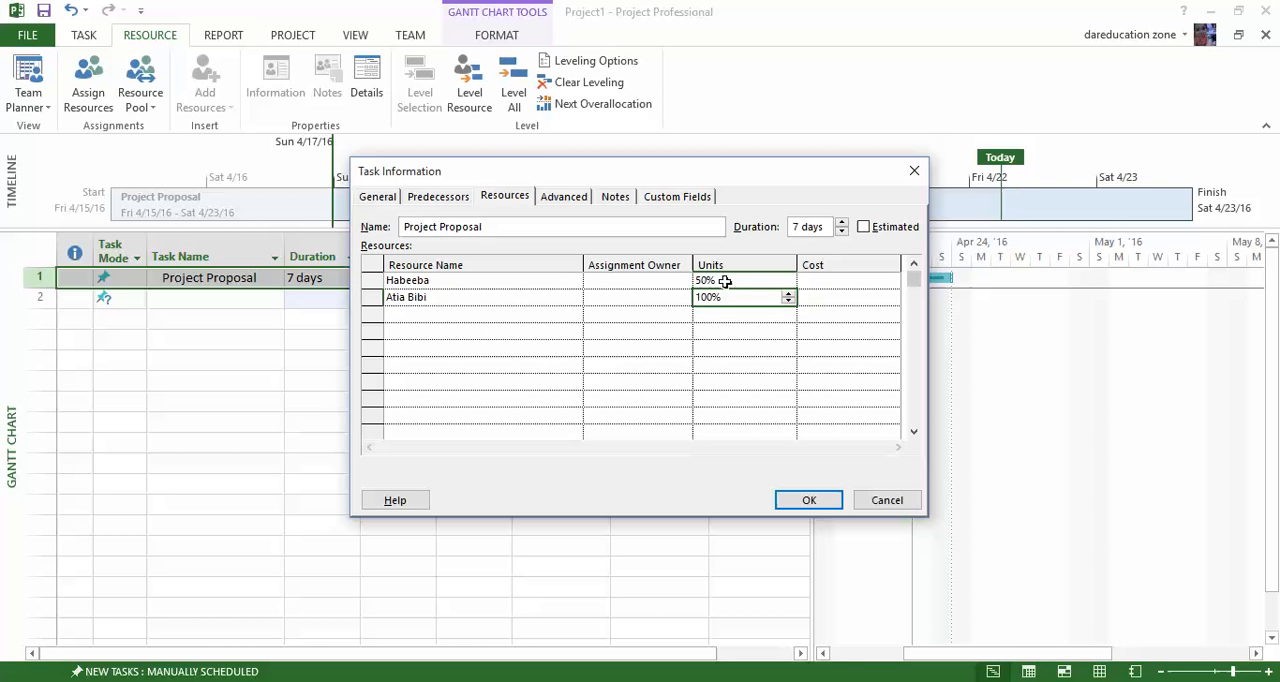
{"action": "key", "text": "BackSpace"}
{"action": "type", "text": "50"}
{"action": "key", "text": "Return"}
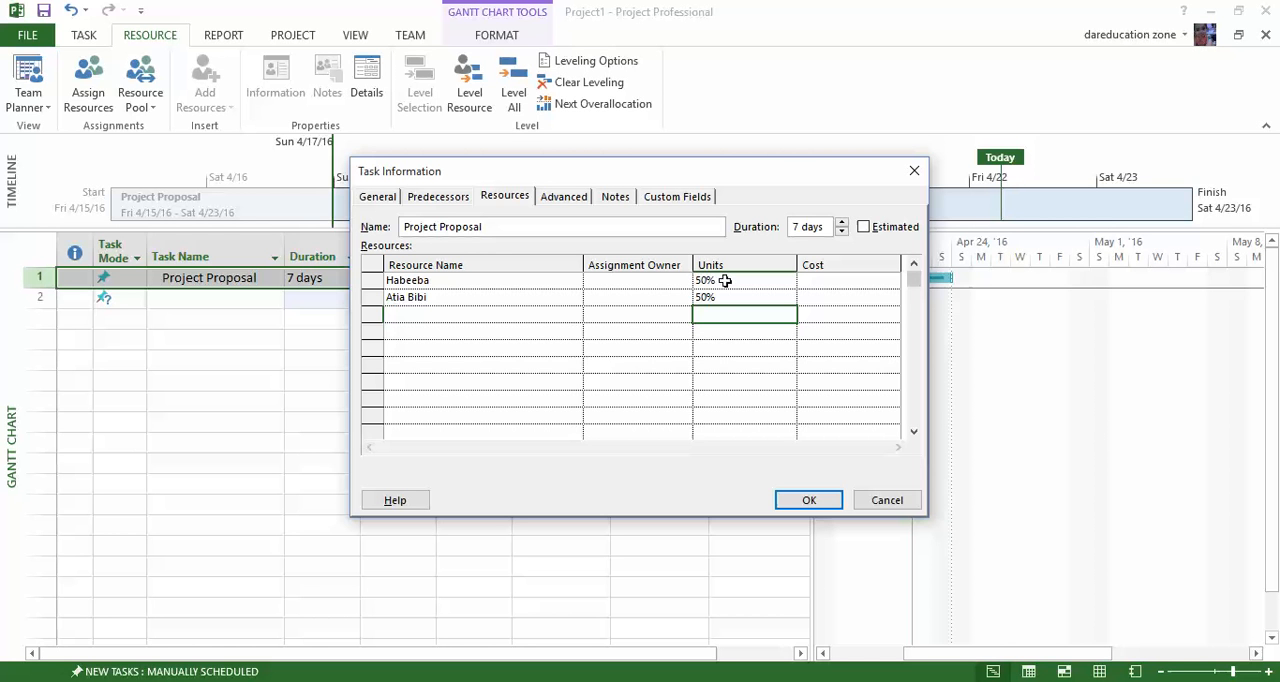
Set the Project Proposal task's deadline to Sat 4/23/16 and check the calendar choices.
{"action": "left_click", "coordinate": [560, 198]}
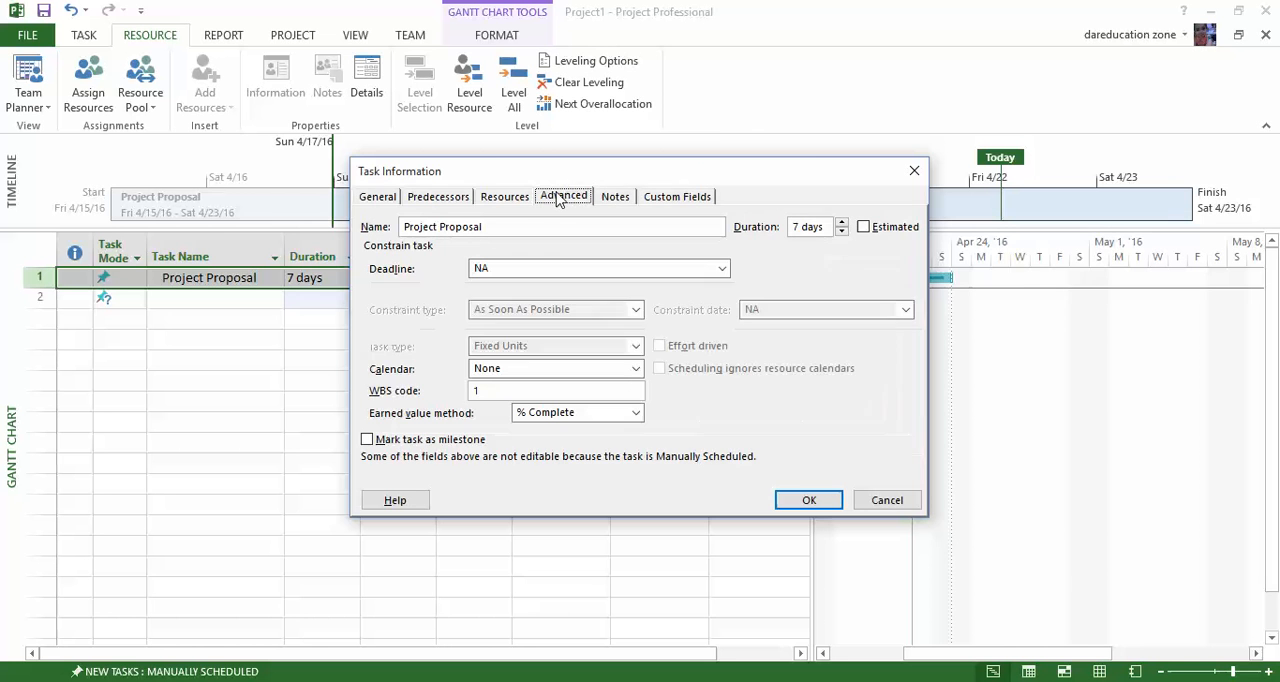
{"action": "left_click", "coordinate": [723, 270]}
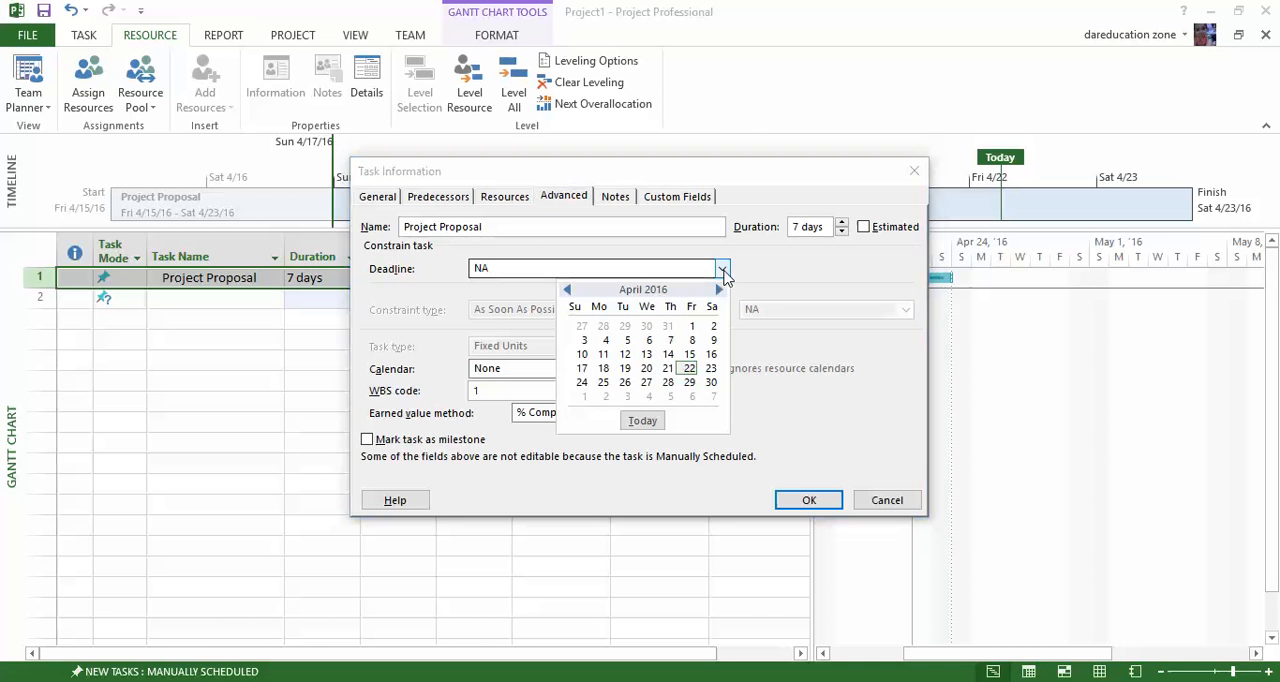
{"action": "left_click", "coordinate": [711, 370]}
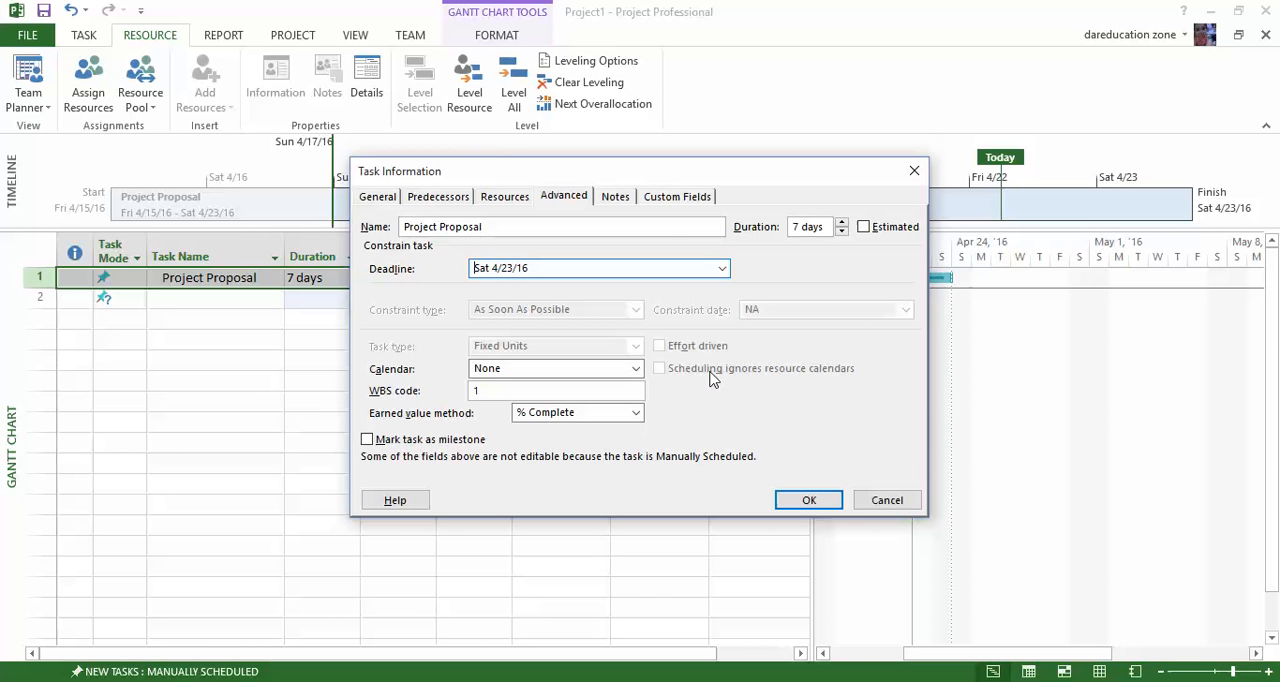
{"action": "left_click", "coordinate": [636, 369]}
{"action": "left_click", "coordinate": [636, 369]}
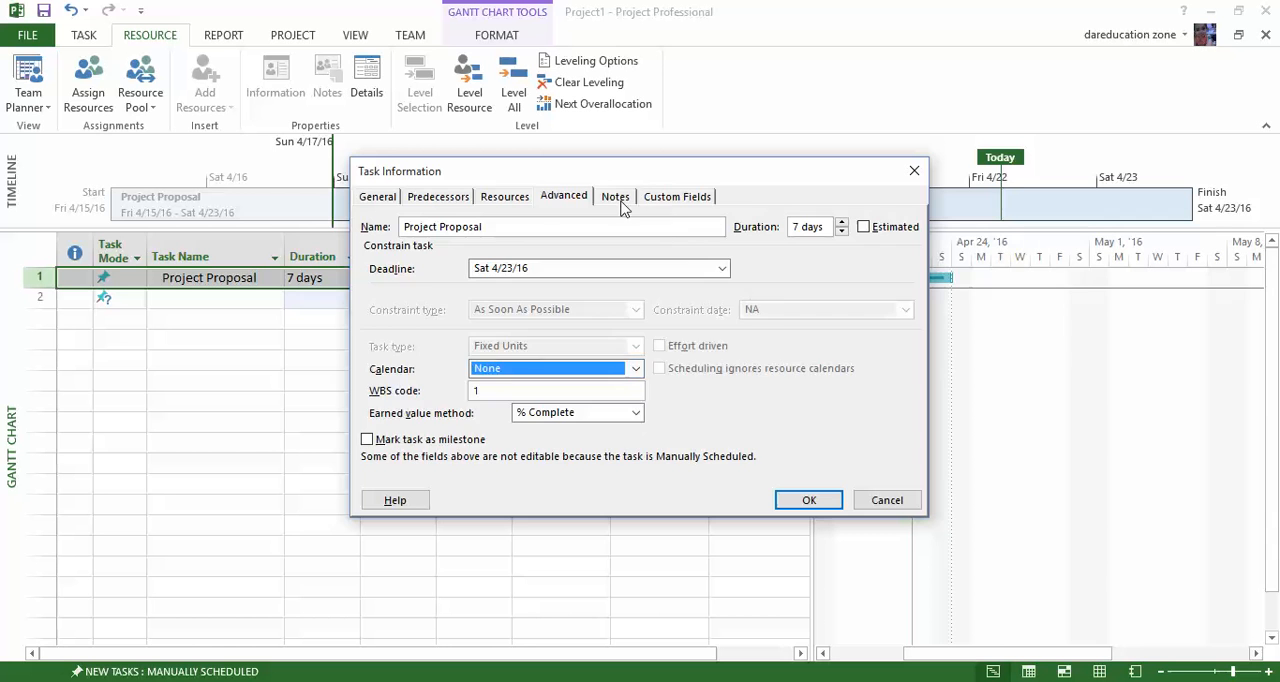
Add a task note that, according to the named person, "the submission date for the proposal extend for one day.".
{"action": "left_click", "coordinate": [620, 200]}
{"action": "left_click", "coordinate": [603, 316]}
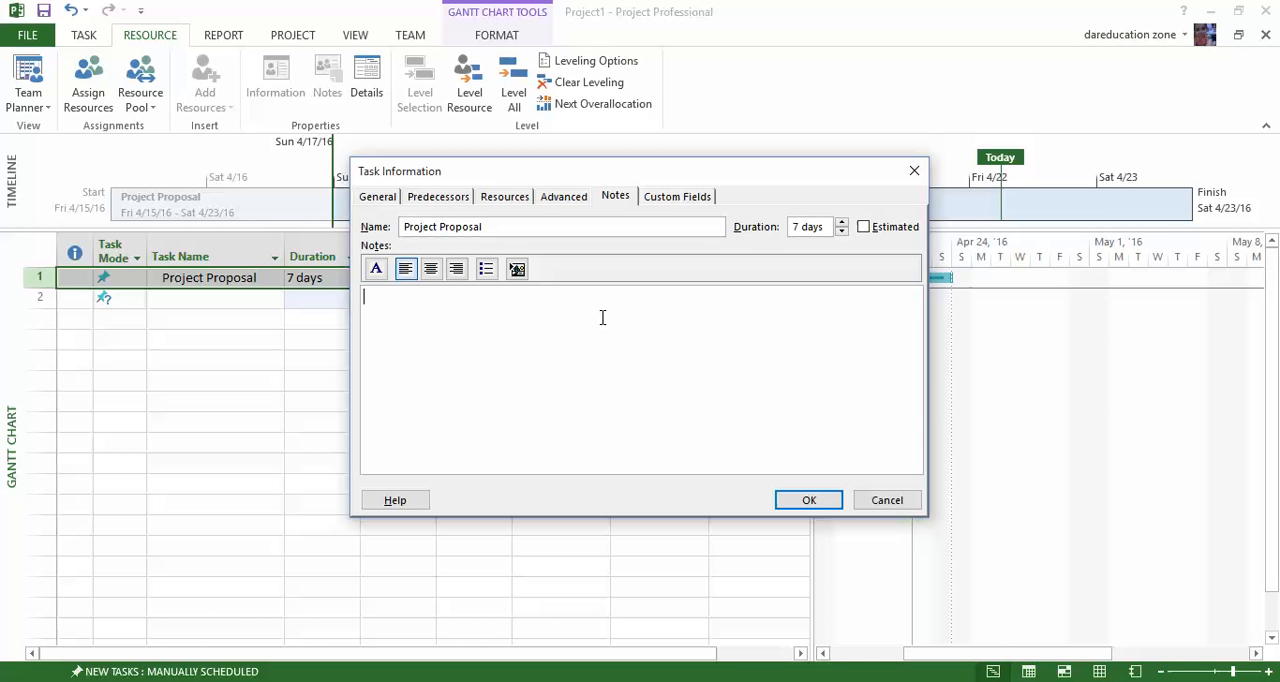
{"action": "type", "text": "According to Miss Shagufta the sub"}
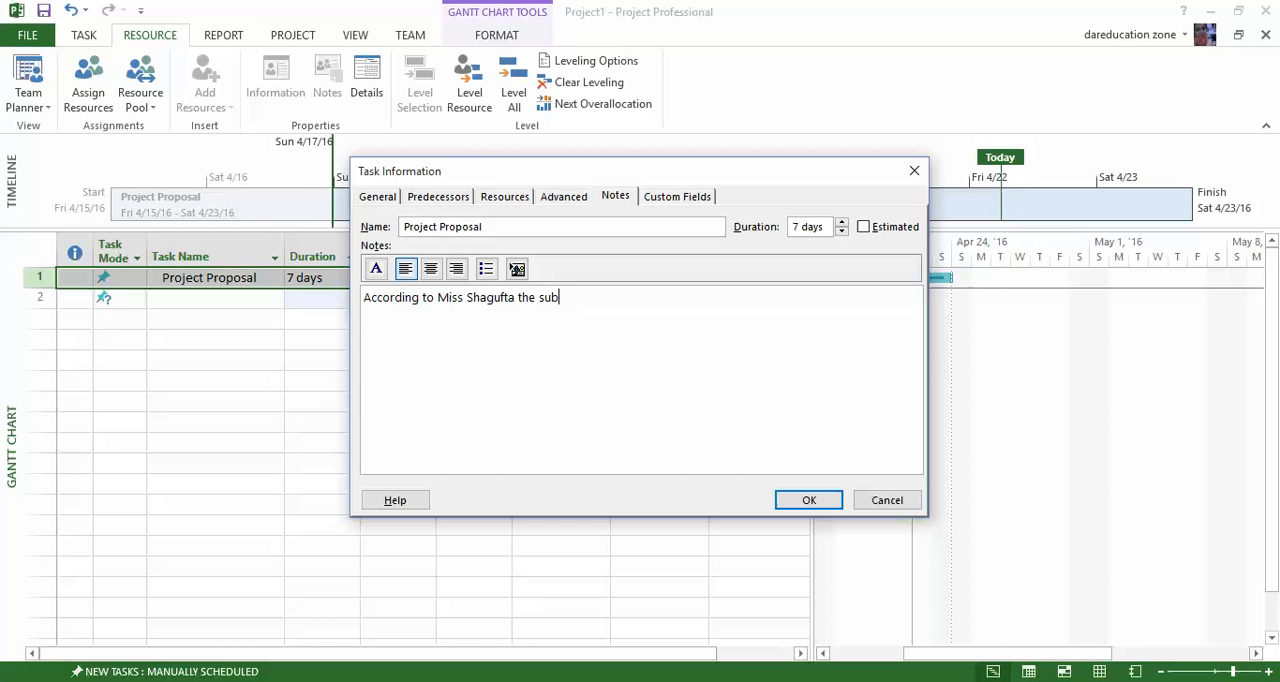
{"action": "type", "text": "mission date for the prop"}
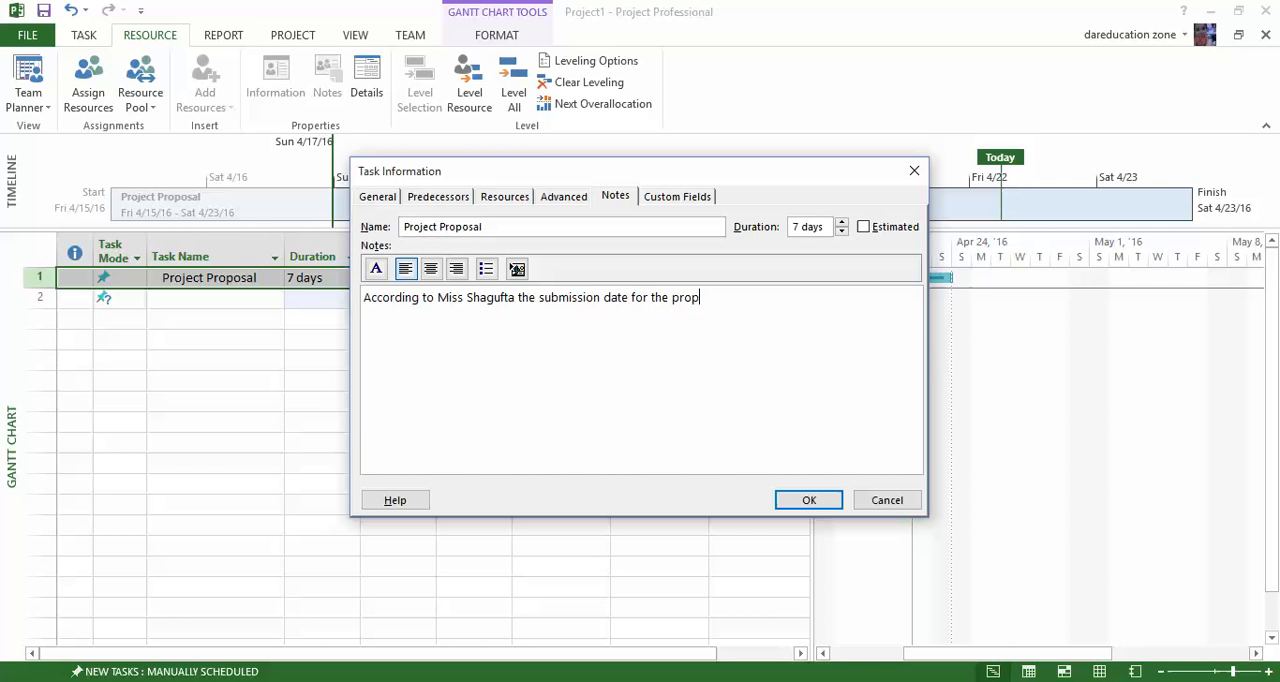
{"action": "type", "text": "osal extend for one day"}
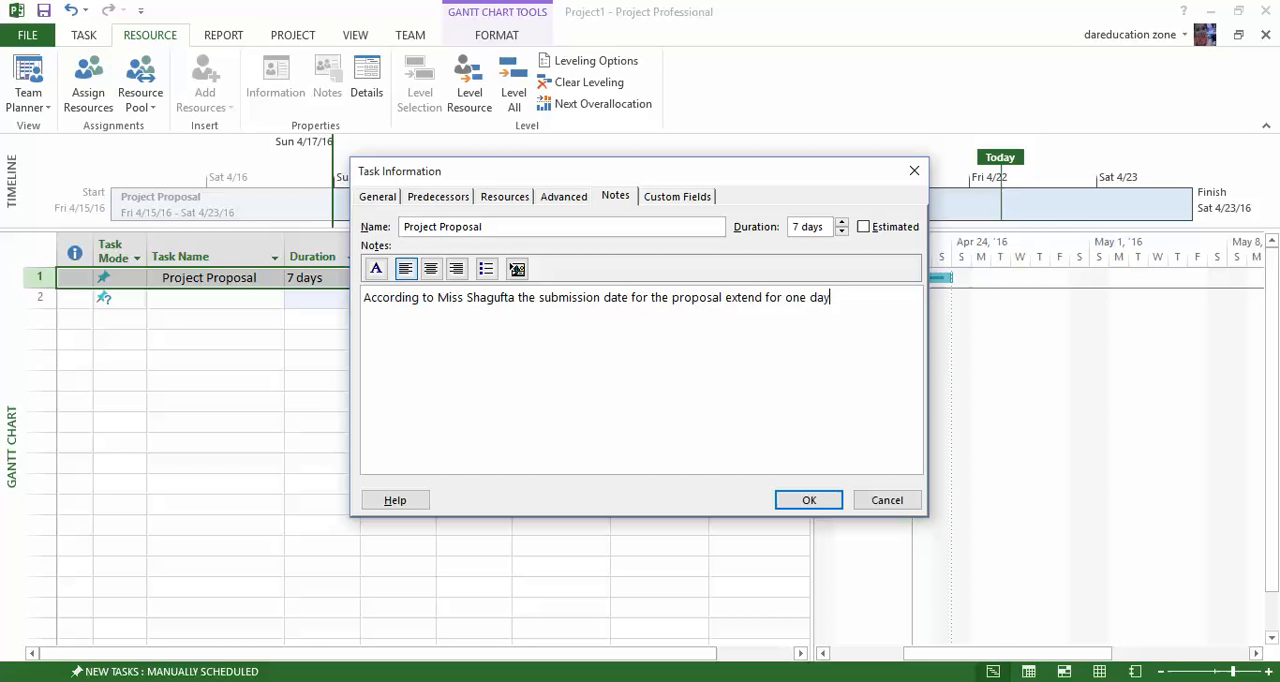
{"action": "type", "text": ". Sub"}
{"action": "key", "text": "BackSpace"}
{"action": "key", "text": "BackSpace"}
{"action": "key", "text": "BackSpace"}
{"action": "key", "text": "BackSpace"}
Check the task's custom fields and apply the task information changes.
{"action": "left_click", "coordinate": [676, 198]}
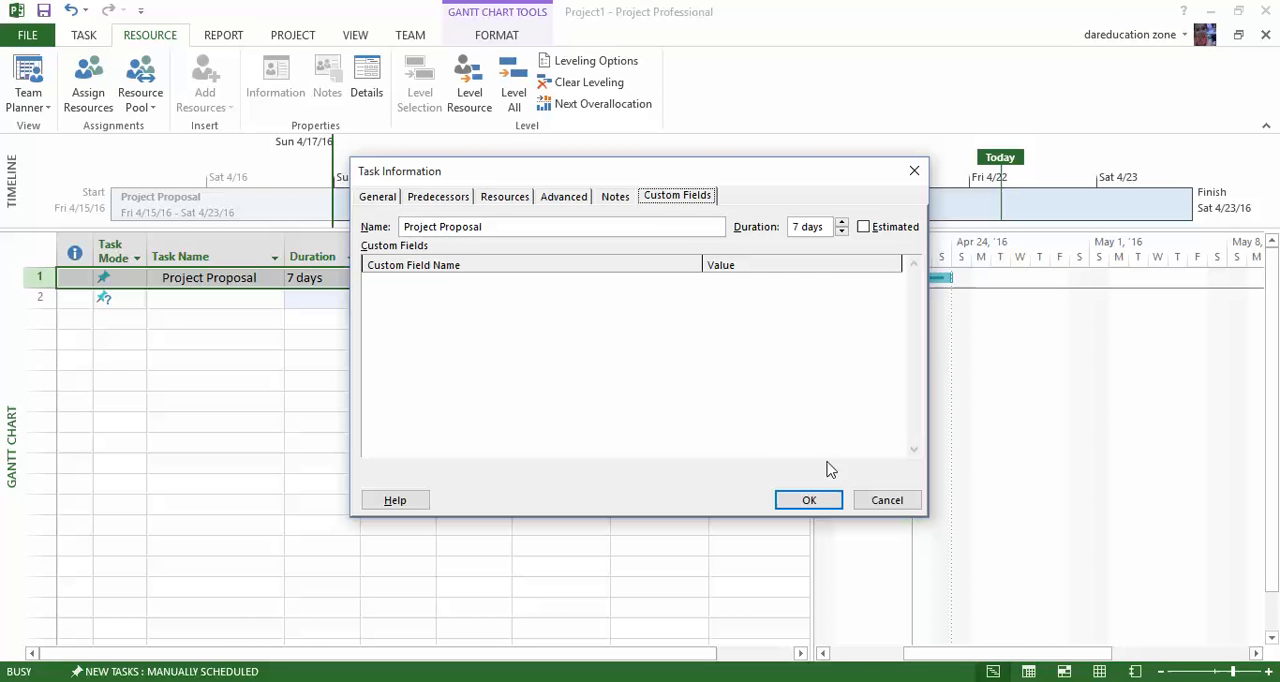
{"action": "left_click", "coordinate": [809, 500]}
{"action": "left_click", "coordinate": [690, 360]}
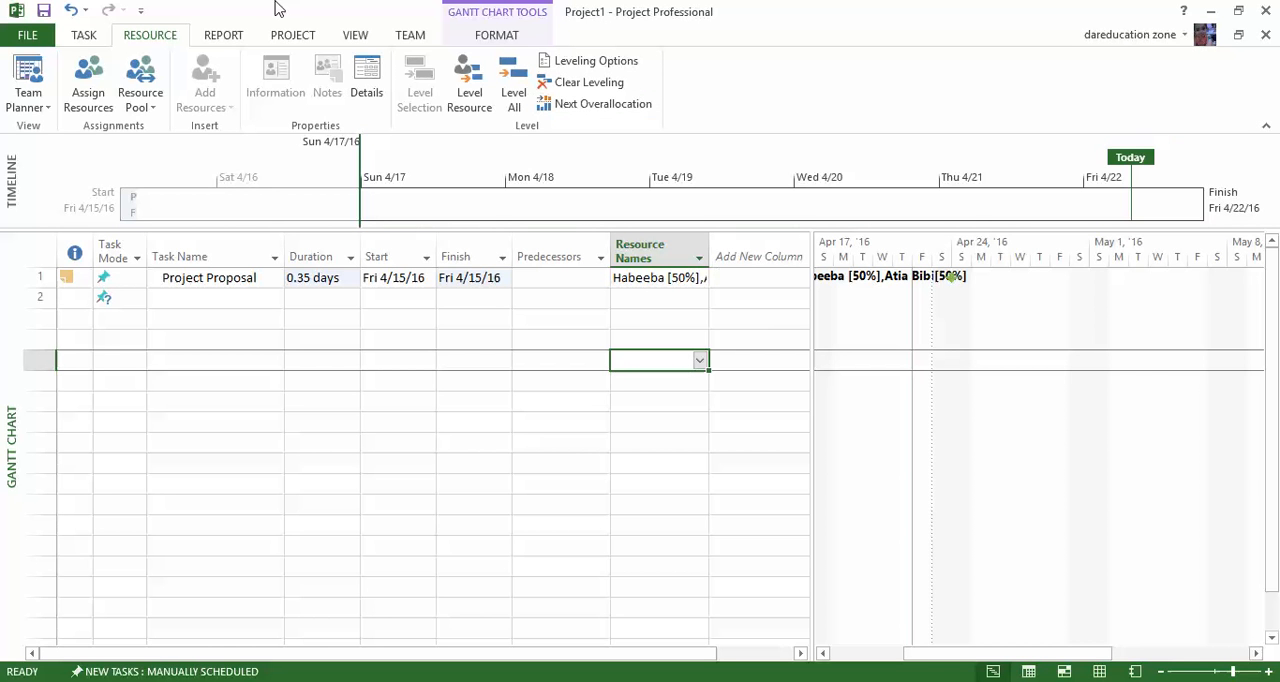
{"action": "left_click", "coordinate": [24, 40]}
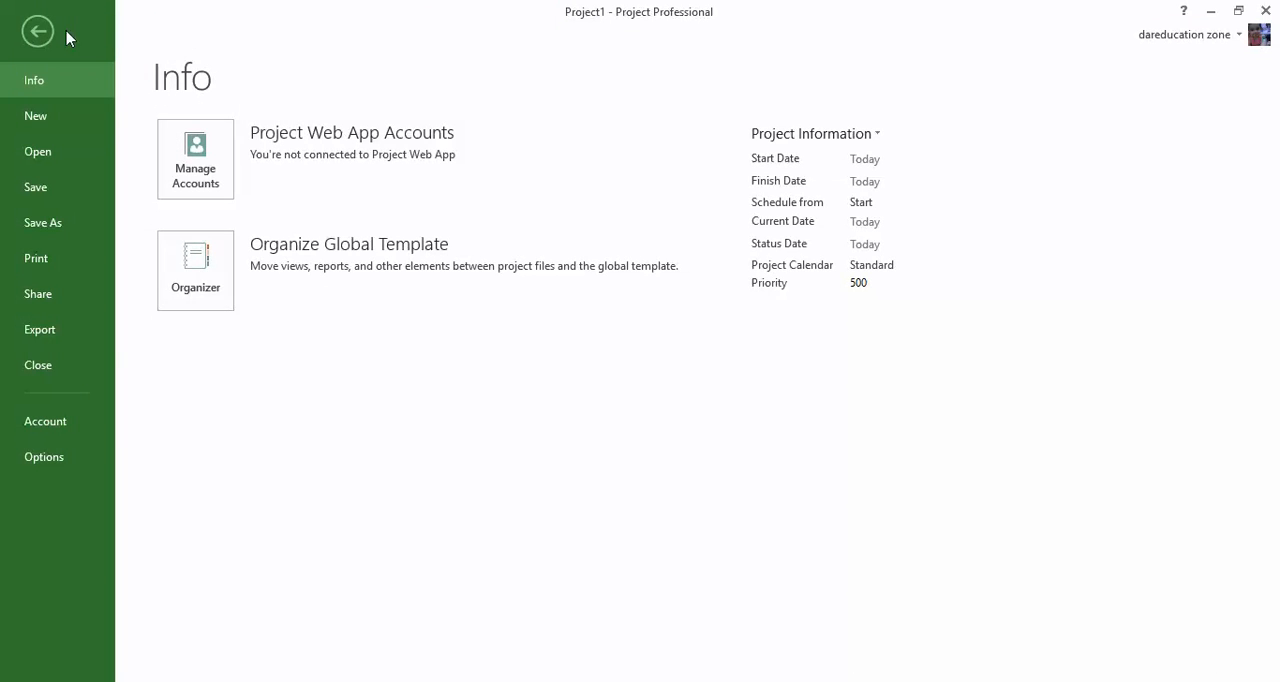
{"action": "left_click", "coordinate": [36, 34]}
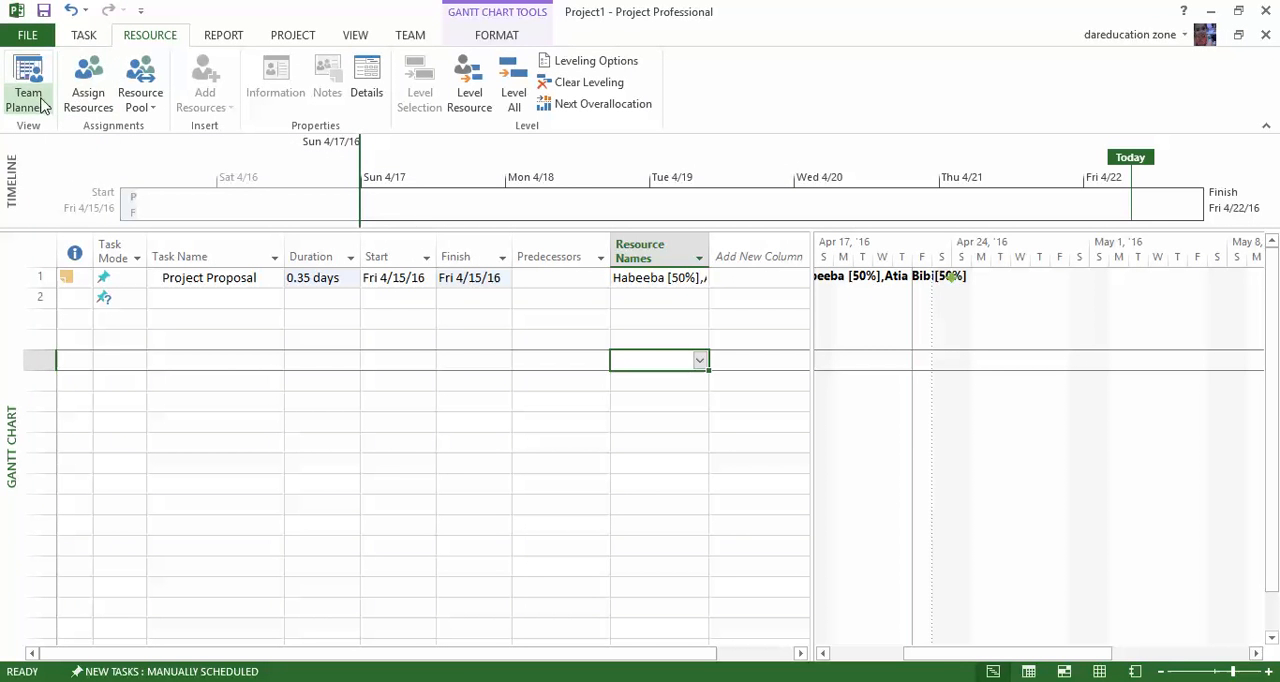
{"action": "left_click", "coordinate": [84, 35]}
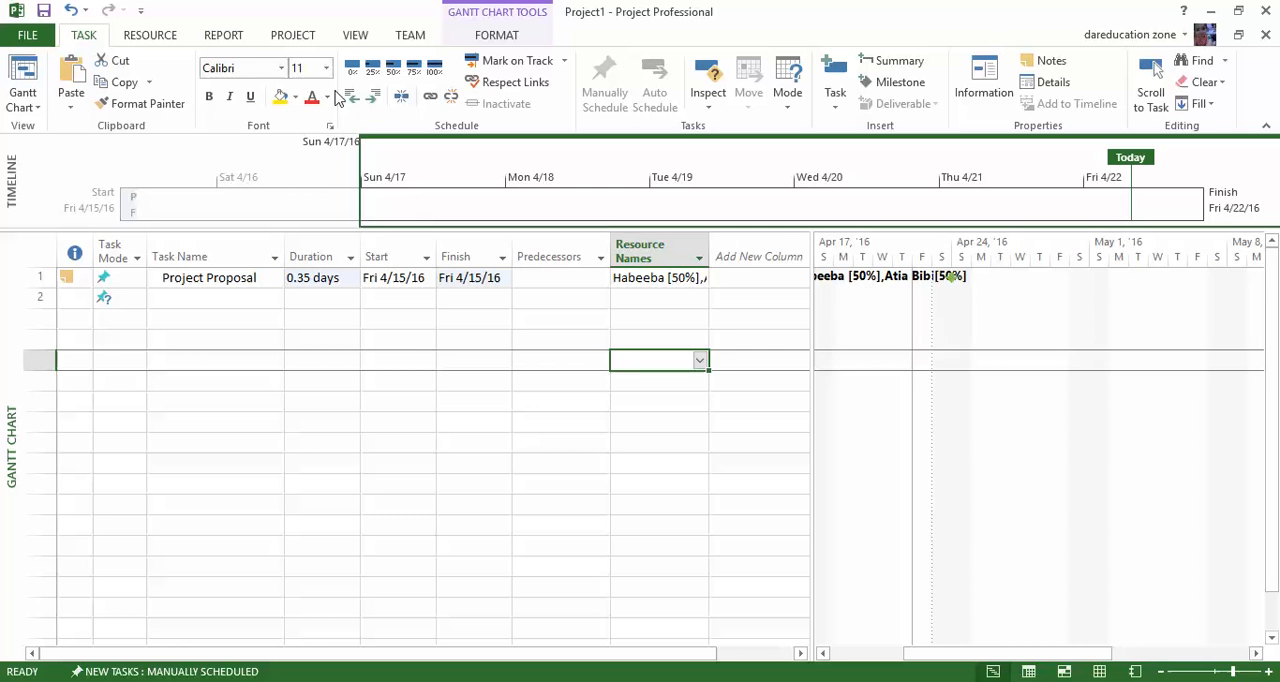
Switch the project from the Gantt Chart view to the Tracking Gantt view.
{"action": "left_click", "coordinate": [356, 37]}
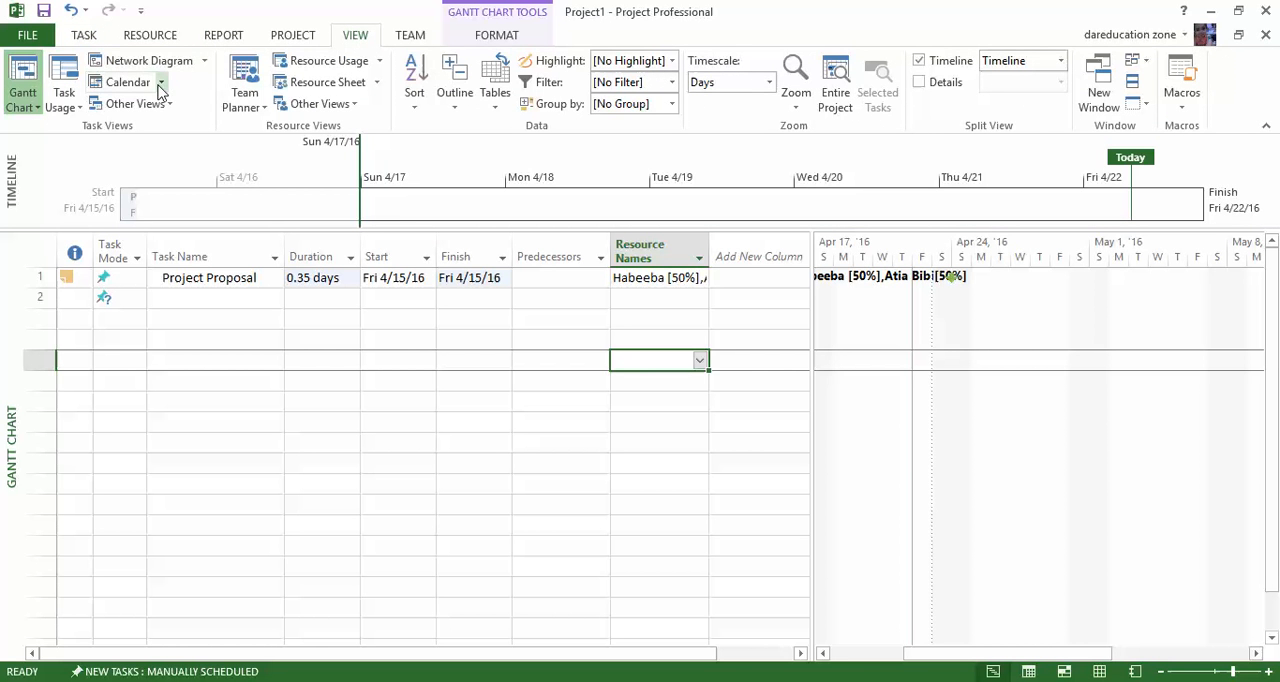
{"action": "left_click", "coordinate": [38, 107]}
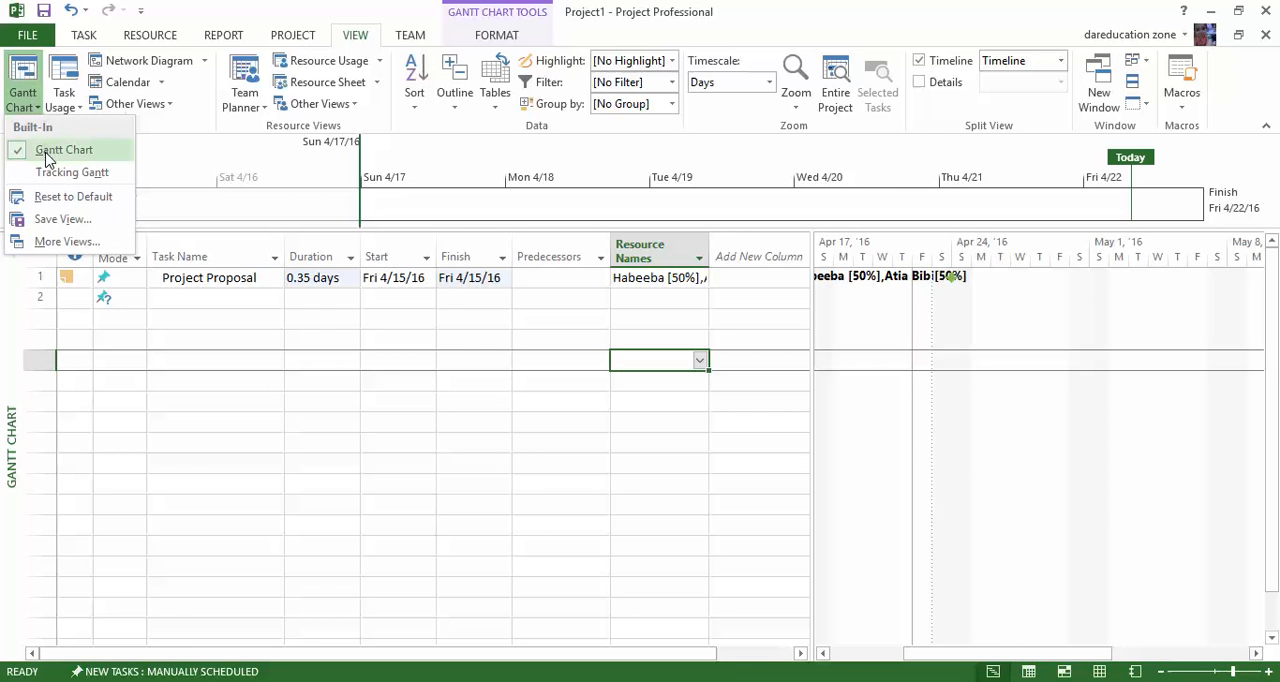
{"action": "left_click", "coordinate": [45, 151]}
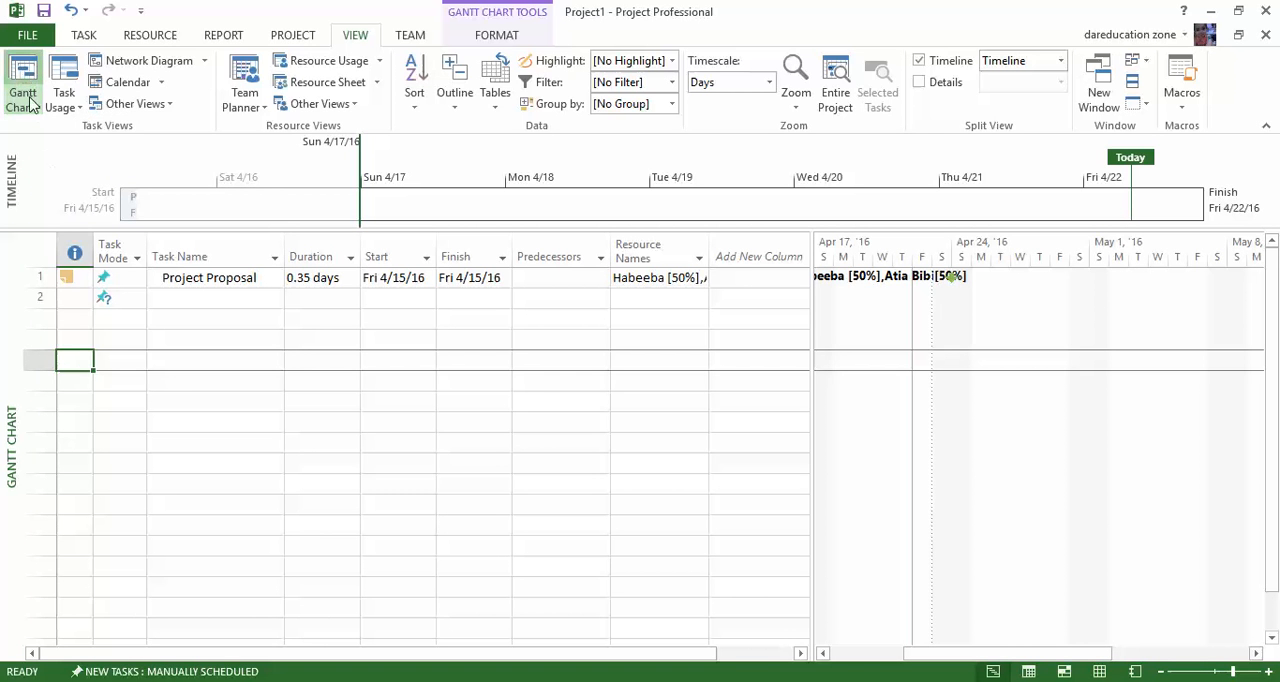
{"action": "left_click", "coordinate": [34, 108]}
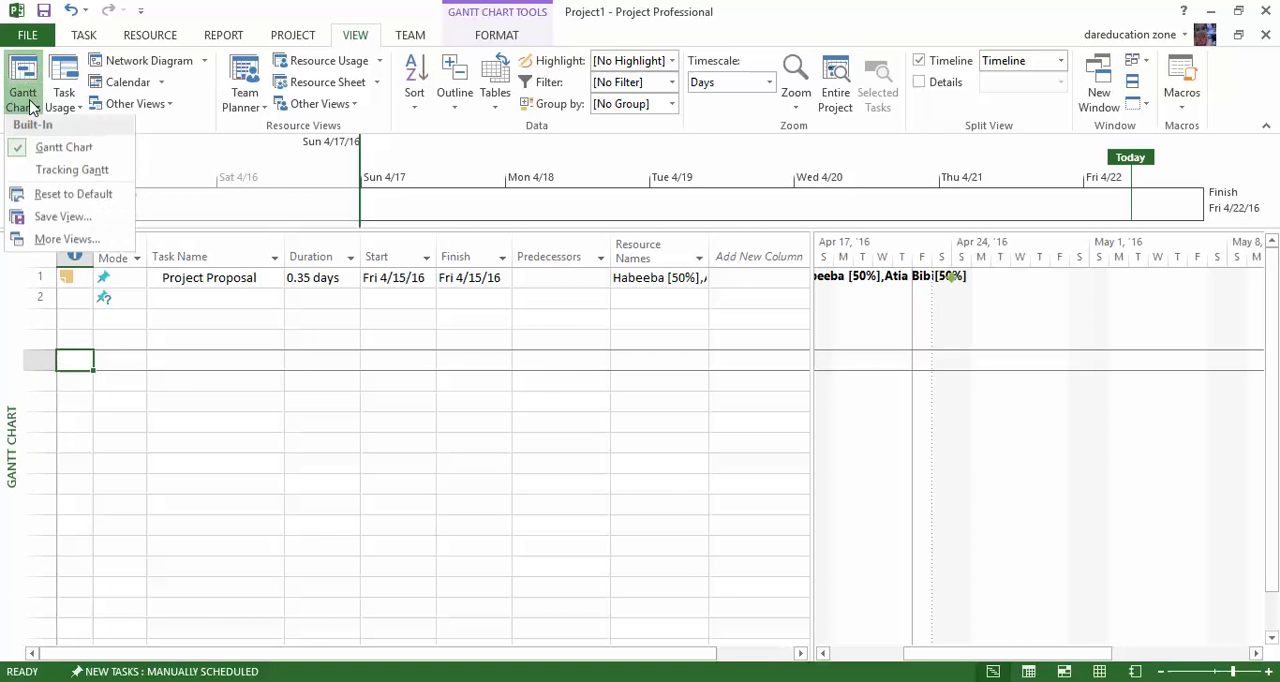
{"action": "left_click", "coordinate": [48, 182]}
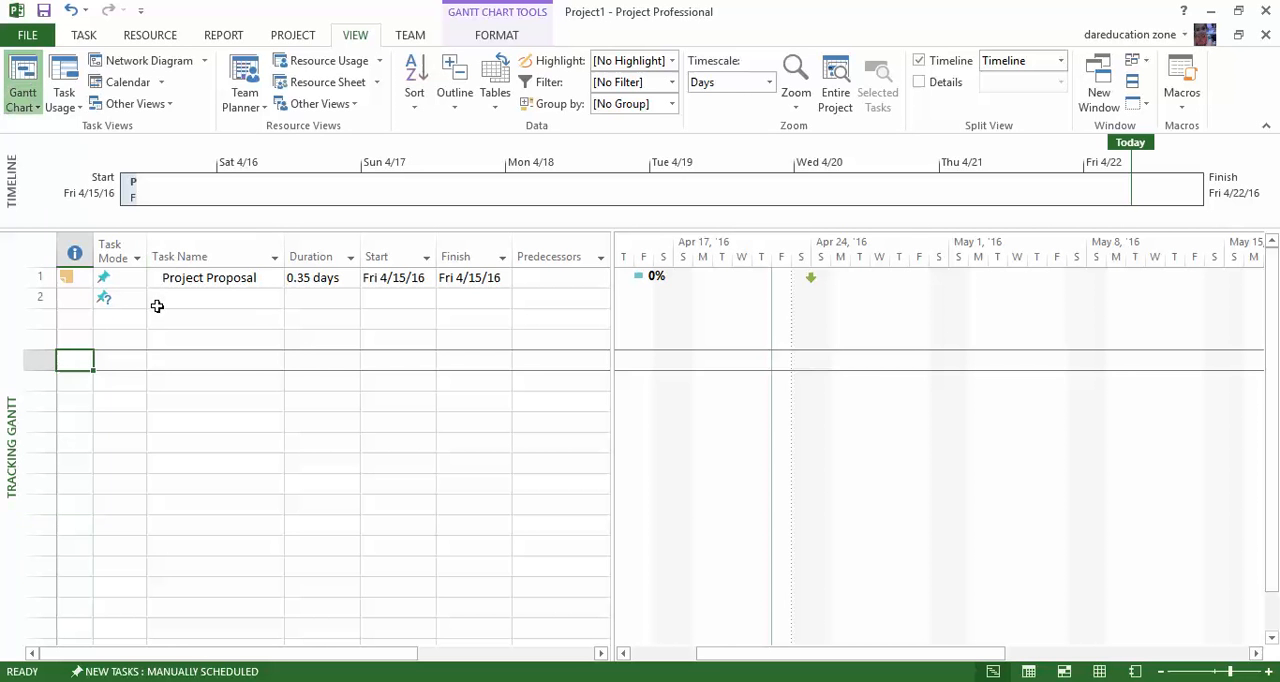
Reopen the Project Proposal task's information and set its finish date to Sat 4/23/16.
{"action": "left_click", "coordinate": [335, 279]}
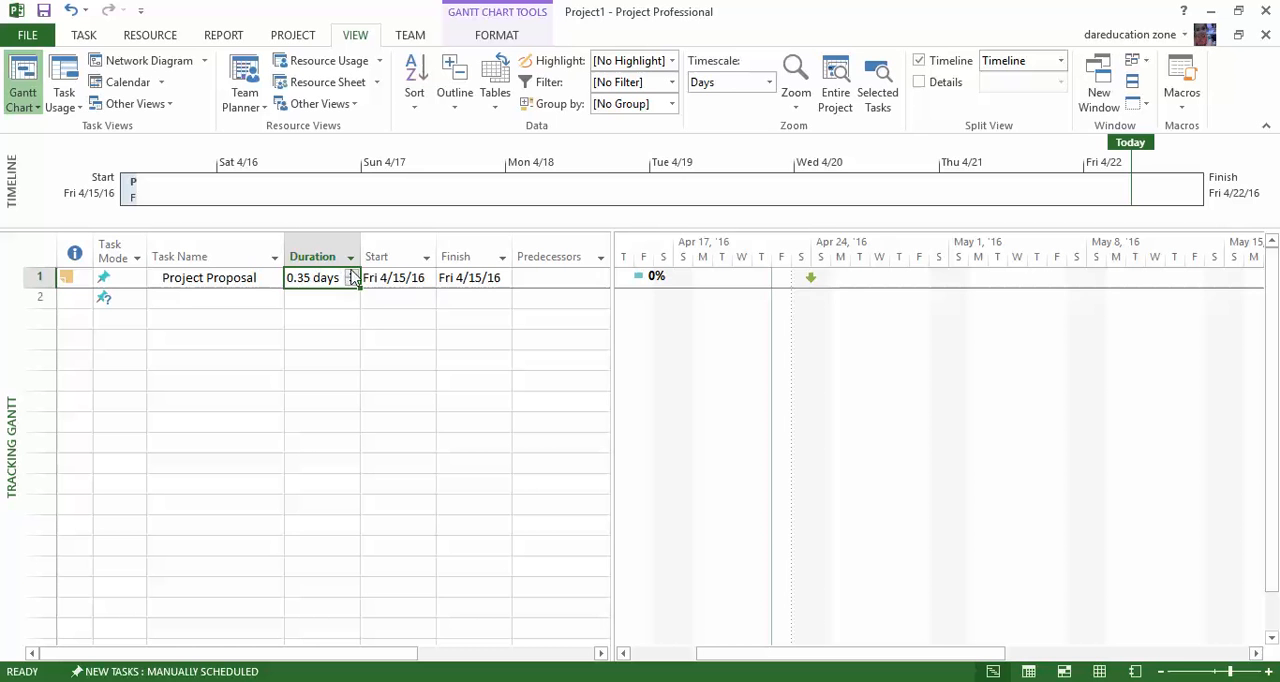
{"action": "double_click", "coordinate": [257, 280]}
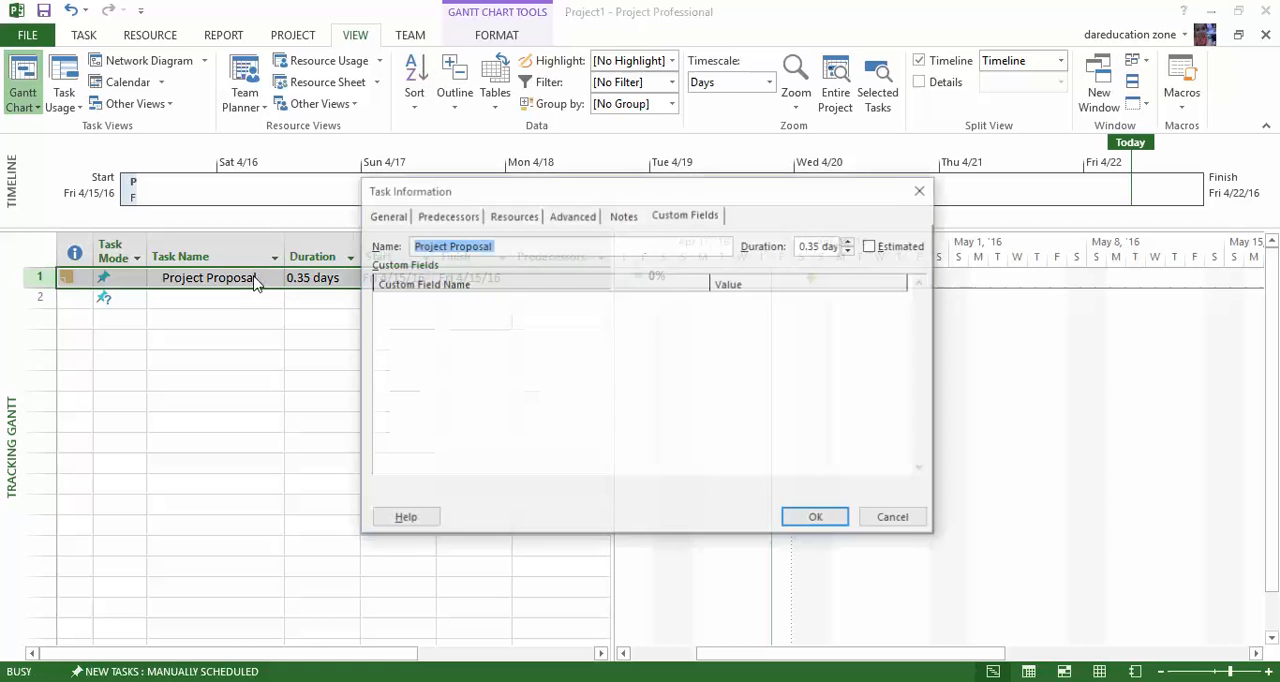
{"action": "left_click", "coordinate": [390, 215]}
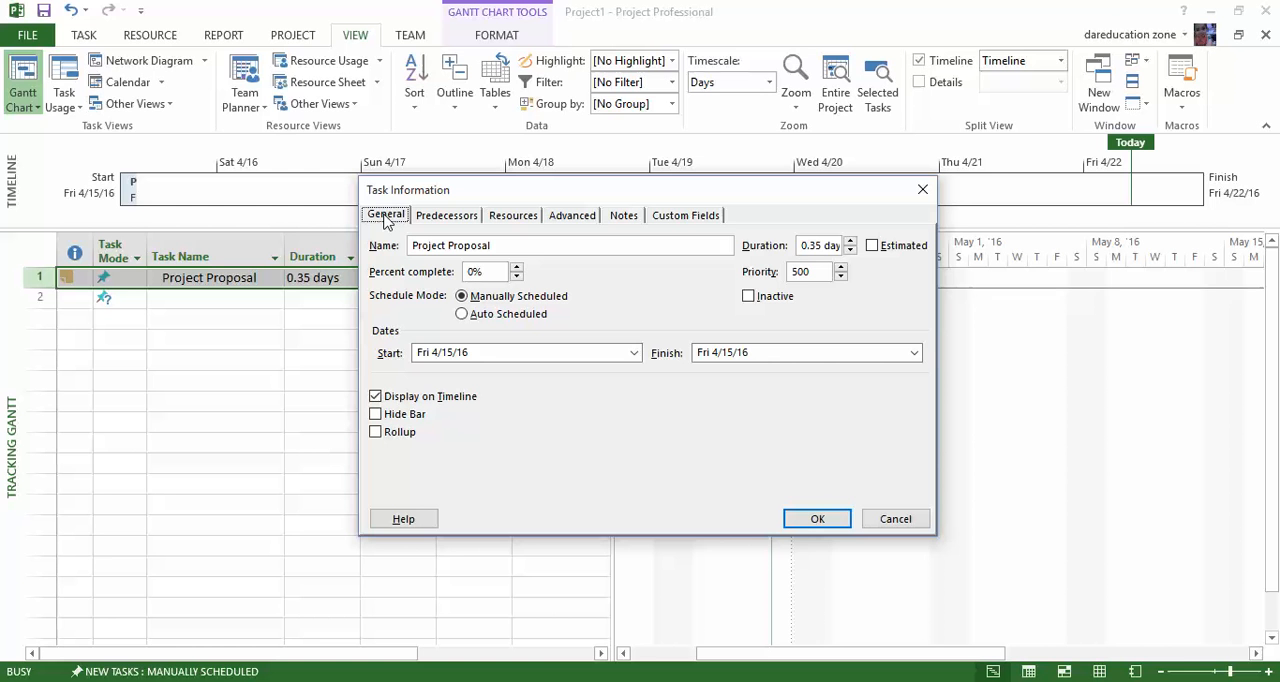
{"action": "left_click", "coordinate": [635, 353]}
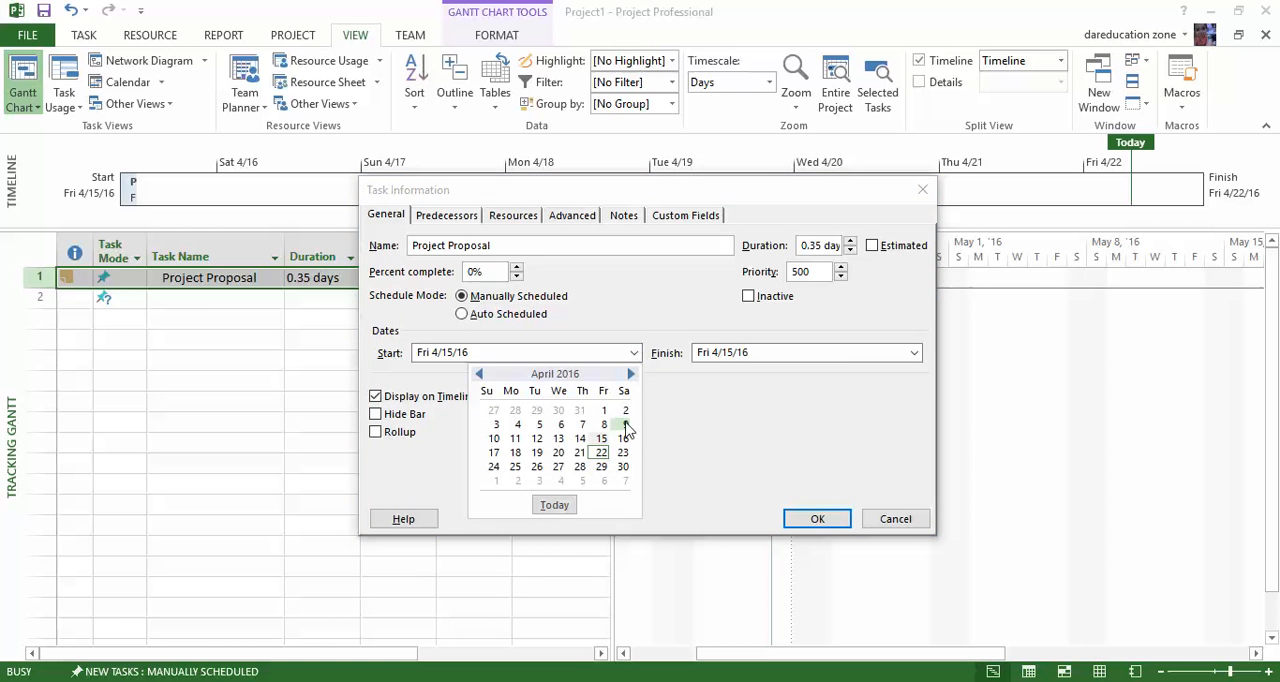
{"action": "left_click", "coordinate": [923, 357]}
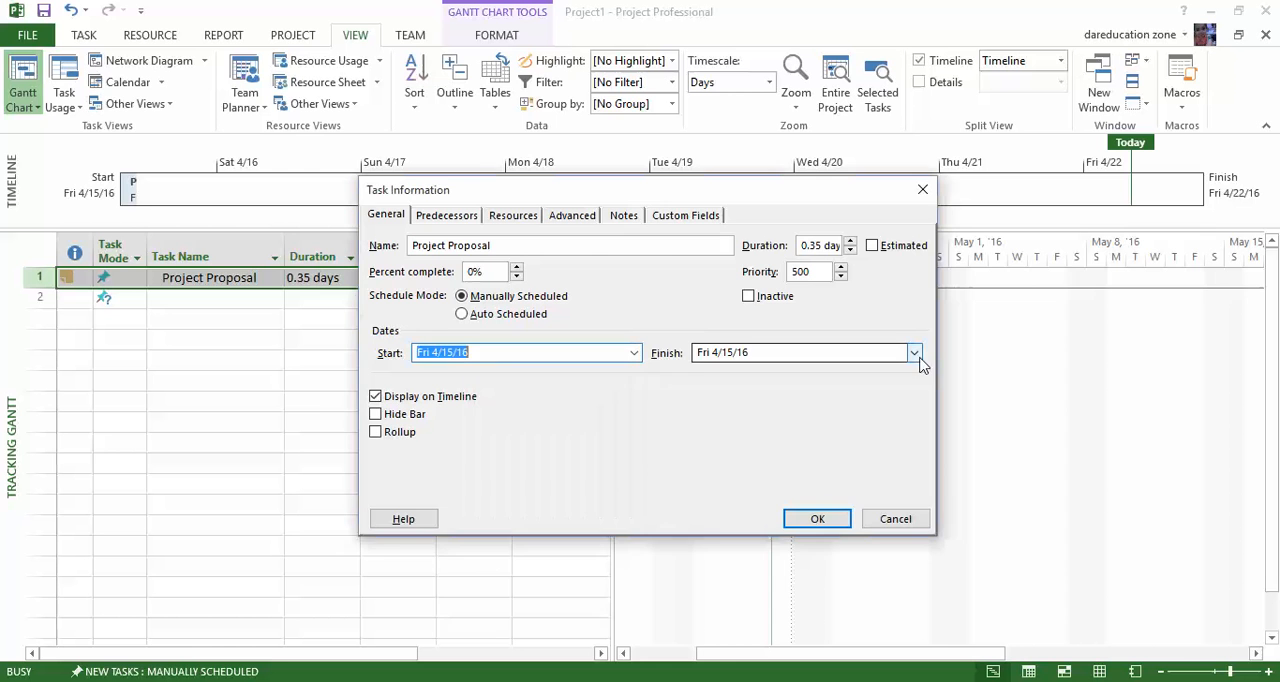
{"action": "left_click", "coordinate": [914, 354]}
{"action": "left_click", "coordinate": [903, 453]}
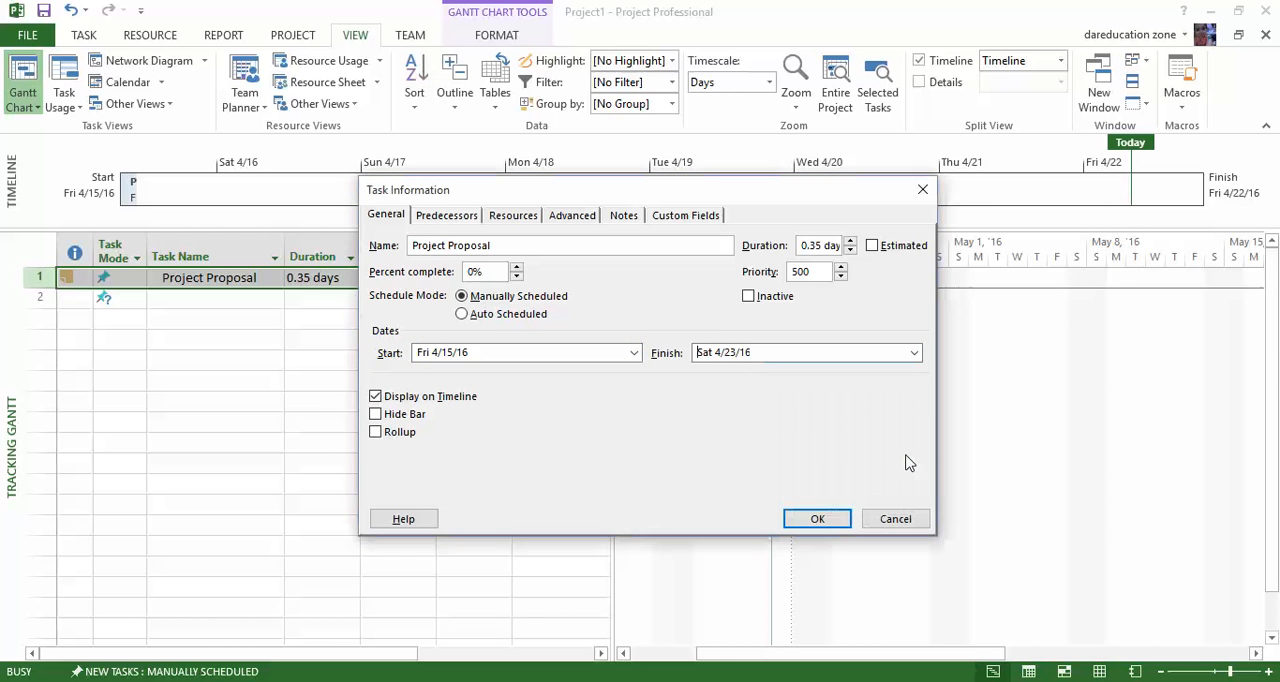
{"action": "left_click", "coordinate": [816, 520]}
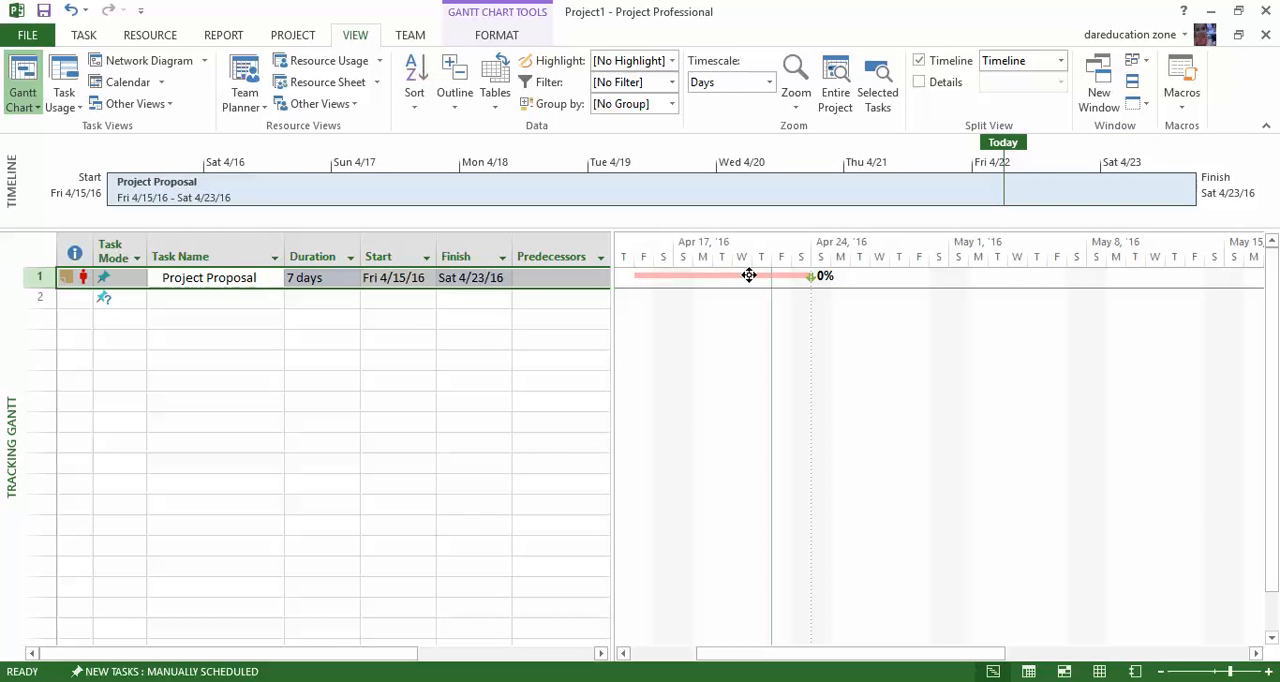
Widen the task table beside the tracking chart to show the Resource Names and Add New Column columns.
{"action": "mouse_move", "coordinate": [749, 275]}
{"action": "left_click_drag", "start_coordinate": [612, 280], "coordinate": [805, 270]}
{"action": "left_click_drag", "start_coordinate": [808, 268], "coordinate": [878, 268]}
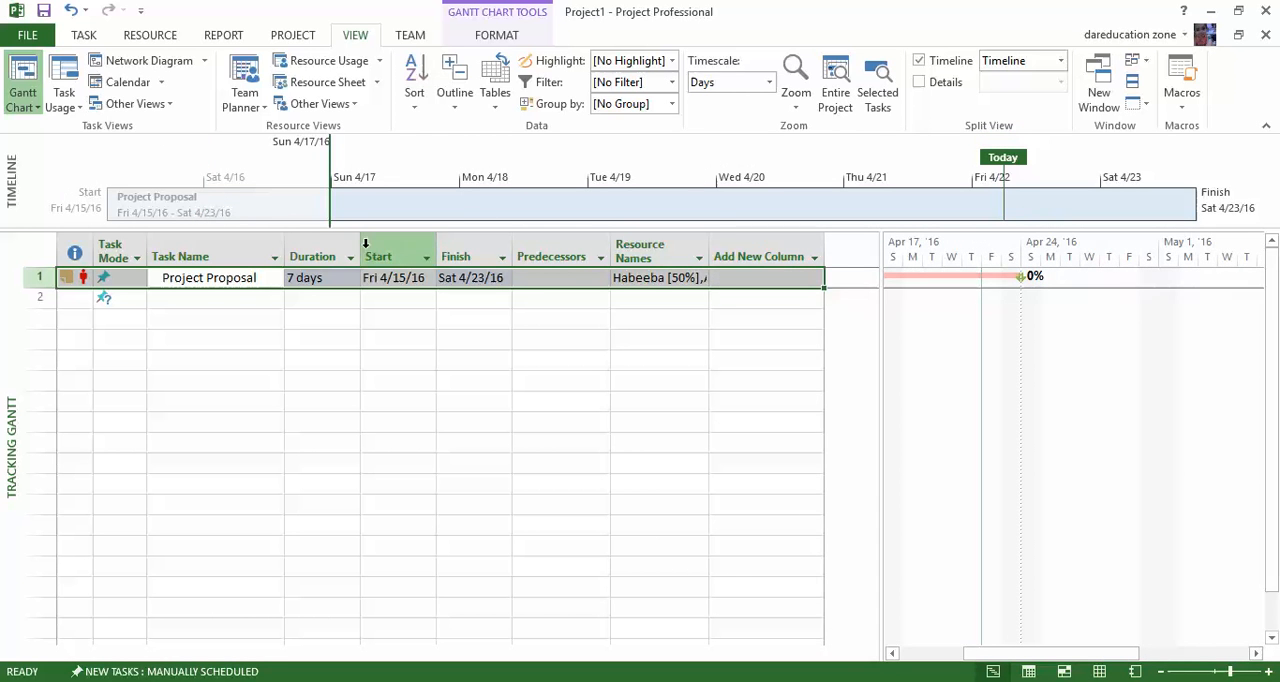
Set the Project Proposal task's percent complete to 95%.
{"action": "mouse_move", "coordinate": [84, 280]}
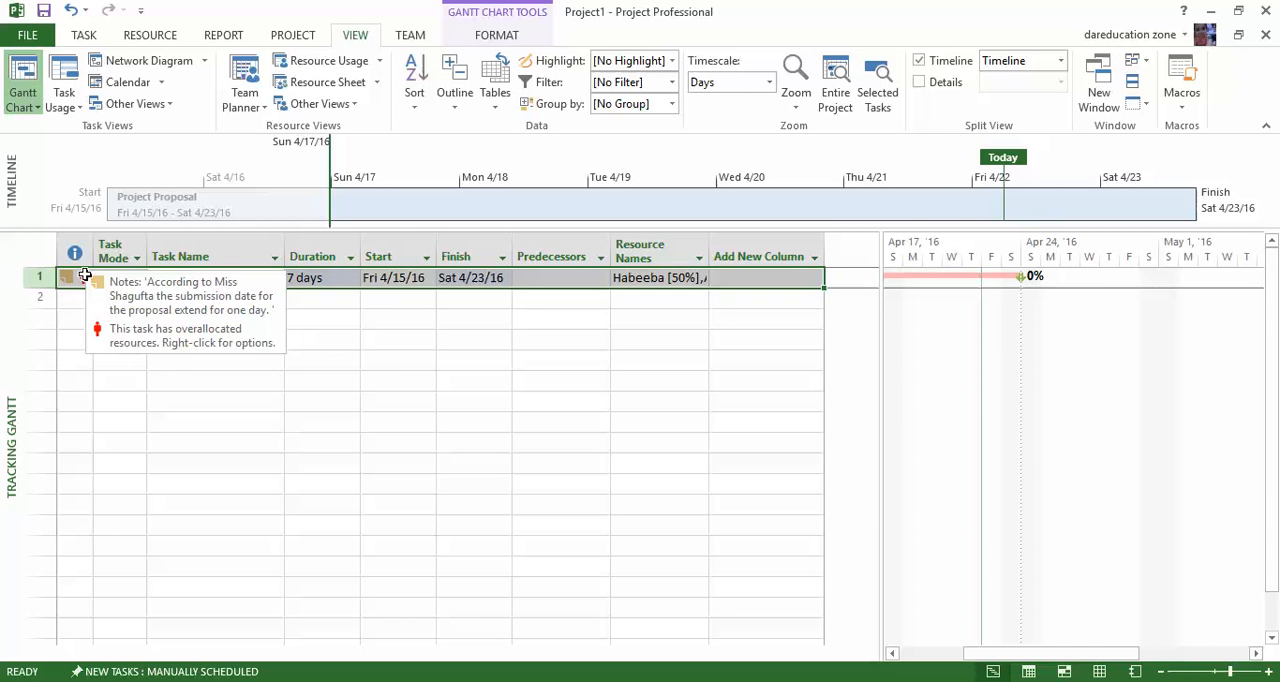
{"action": "double_click", "coordinate": [84, 277]}
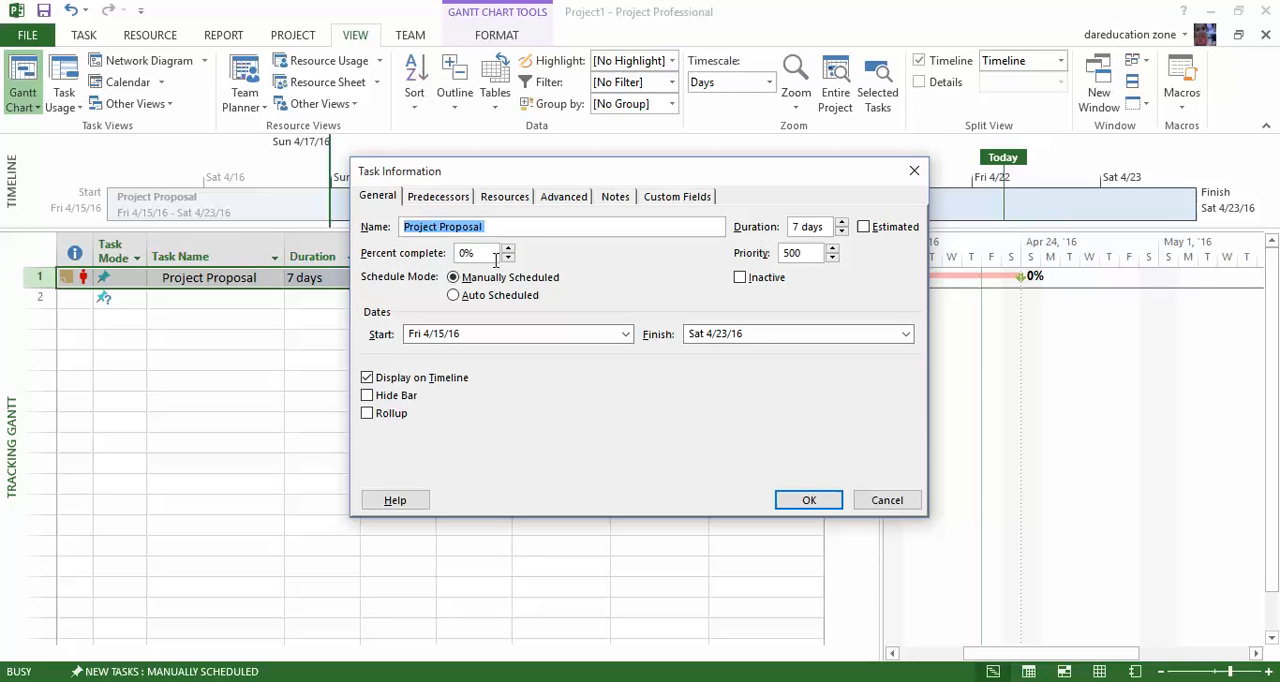
{"action": "key", "text": "Tab"}
{"action": "type", "text": "95"}
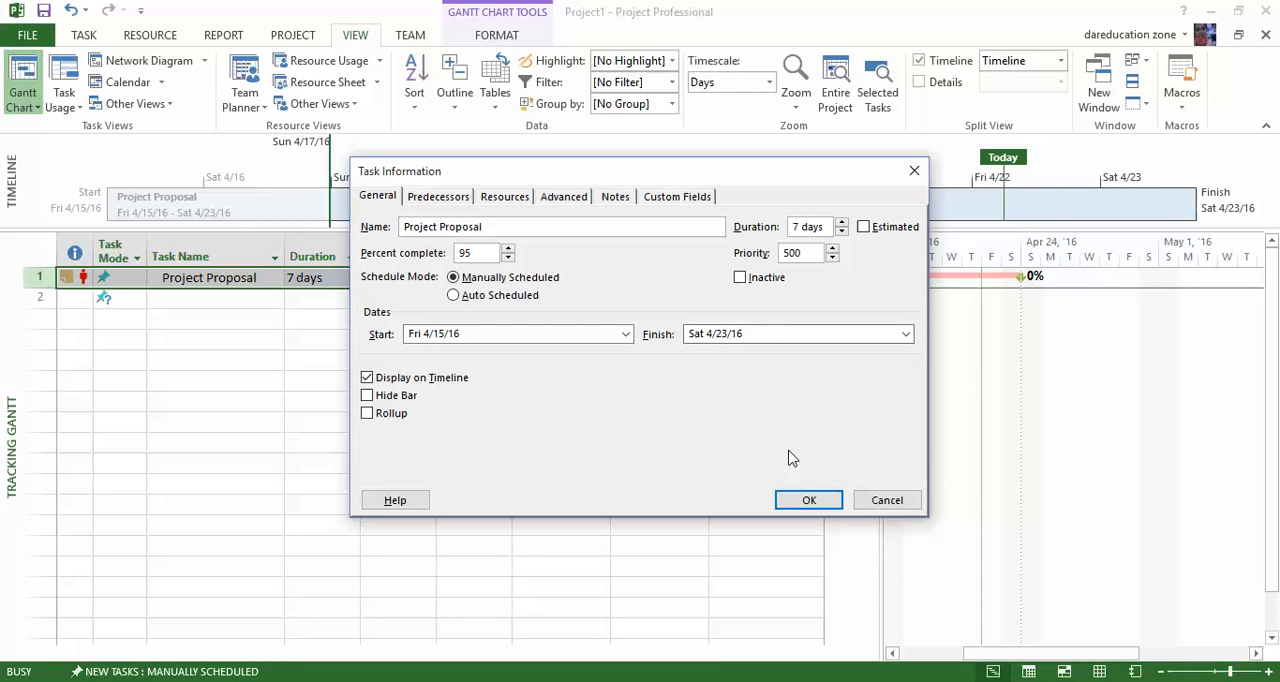
{"action": "left_click", "coordinate": [810, 501]}
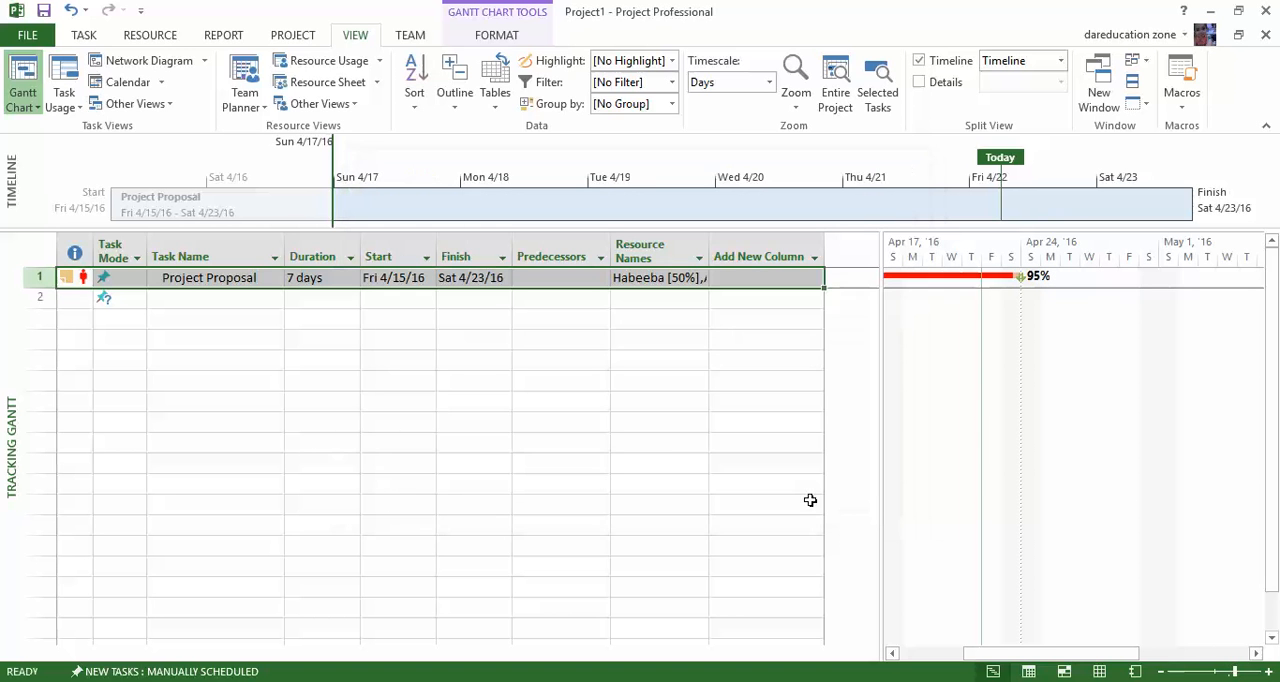
Review the Project Proposal task's assigned resources and general details, and close its information.
{"action": "left_click", "coordinate": [82, 278]}
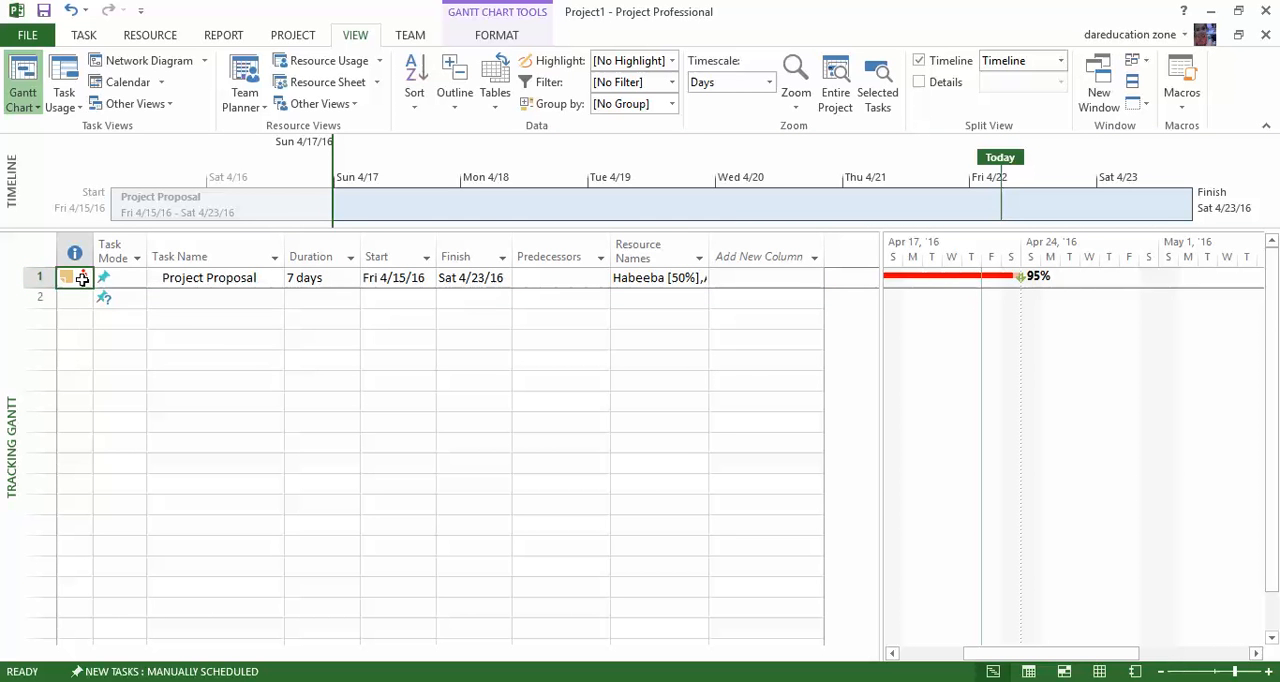
{"action": "double_click", "coordinate": [84, 279]}
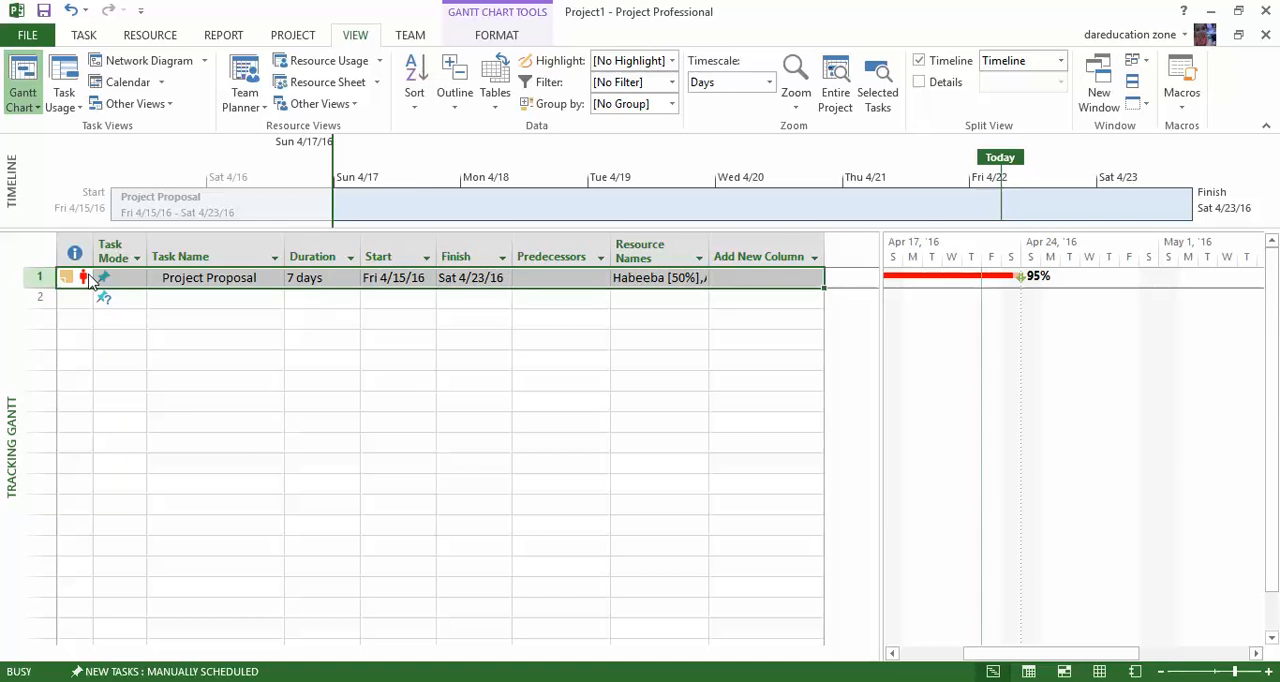
{"action": "left_click", "coordinate": [514, 196]}
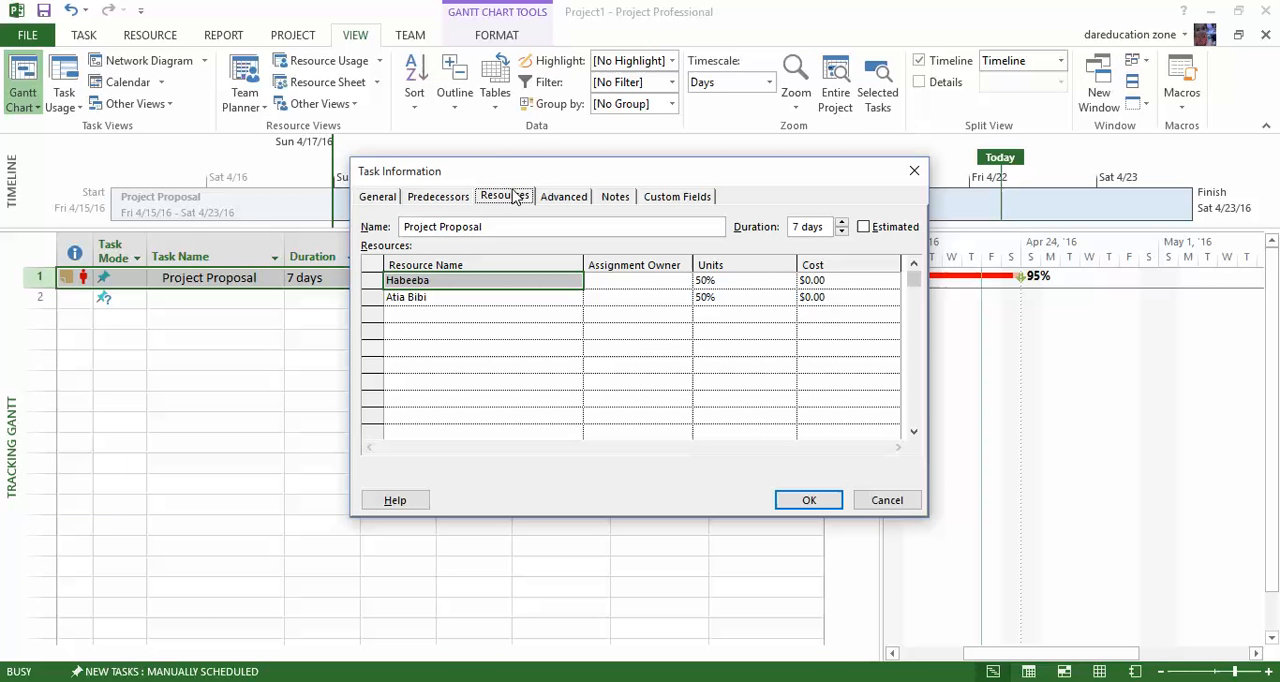
{"action": "left_click", "coordinate": [379, 197]}
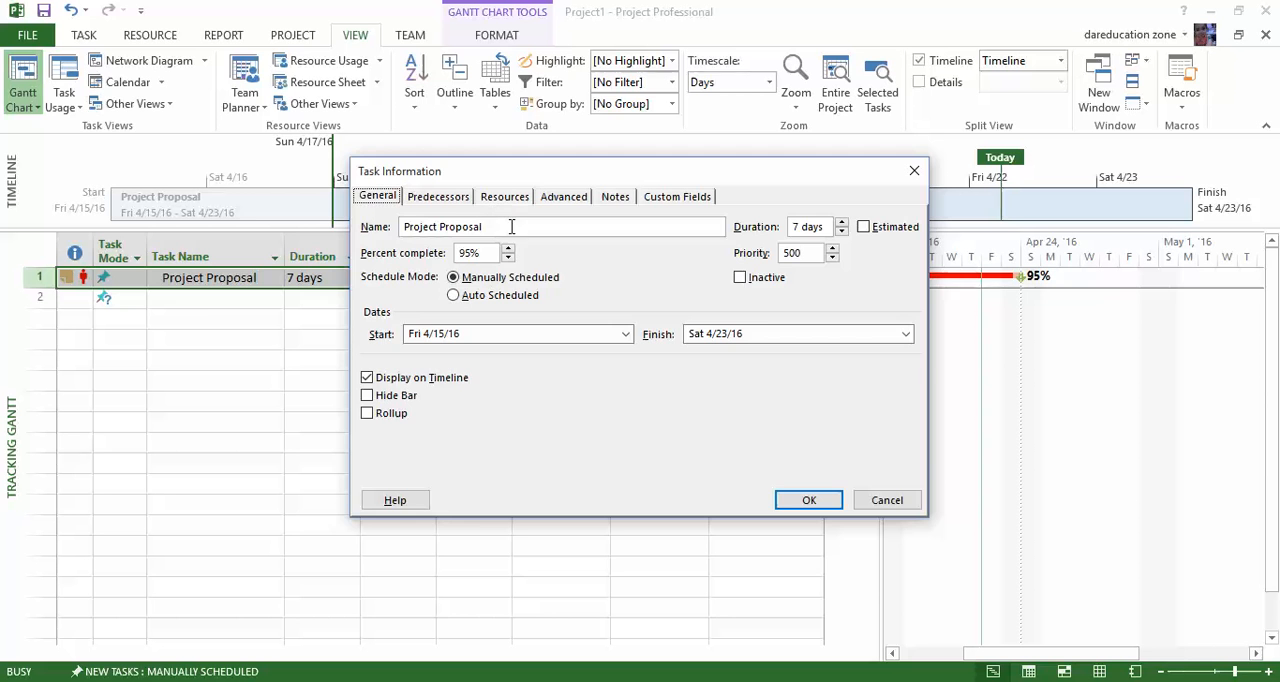
{"action": "left_click", "coordinate": [803, 500]}
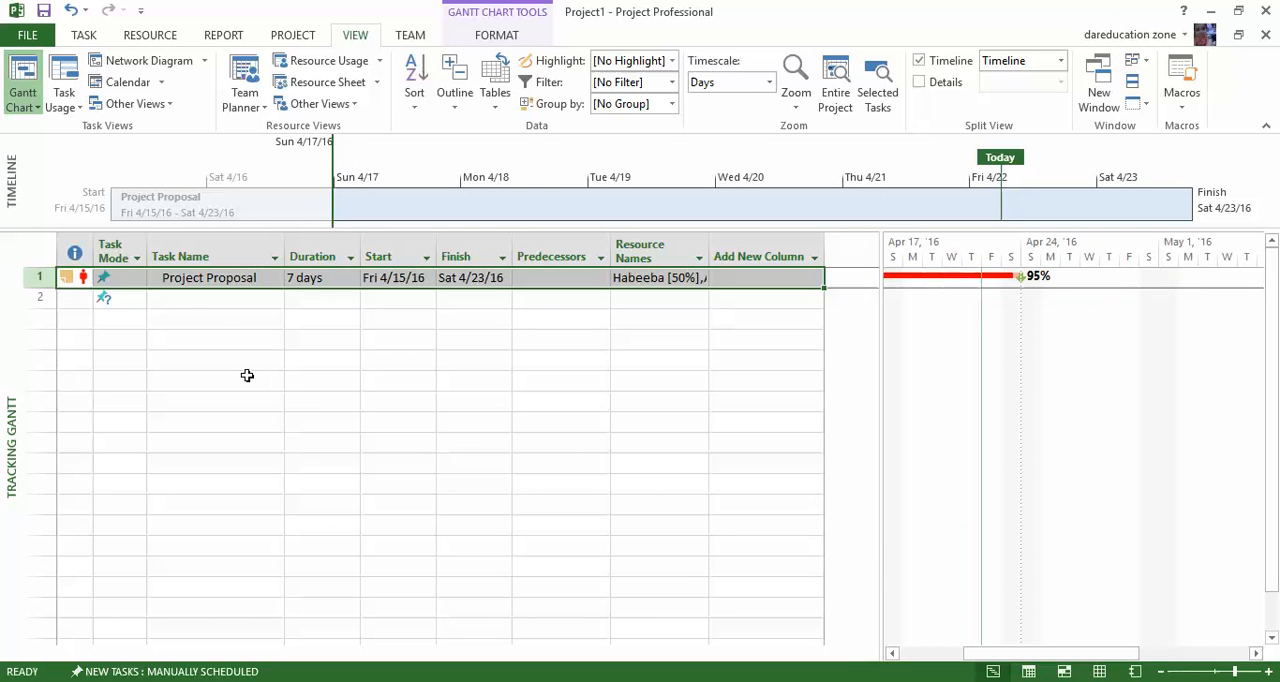
{"action": "left_click", "coordinate": [197, 295]}
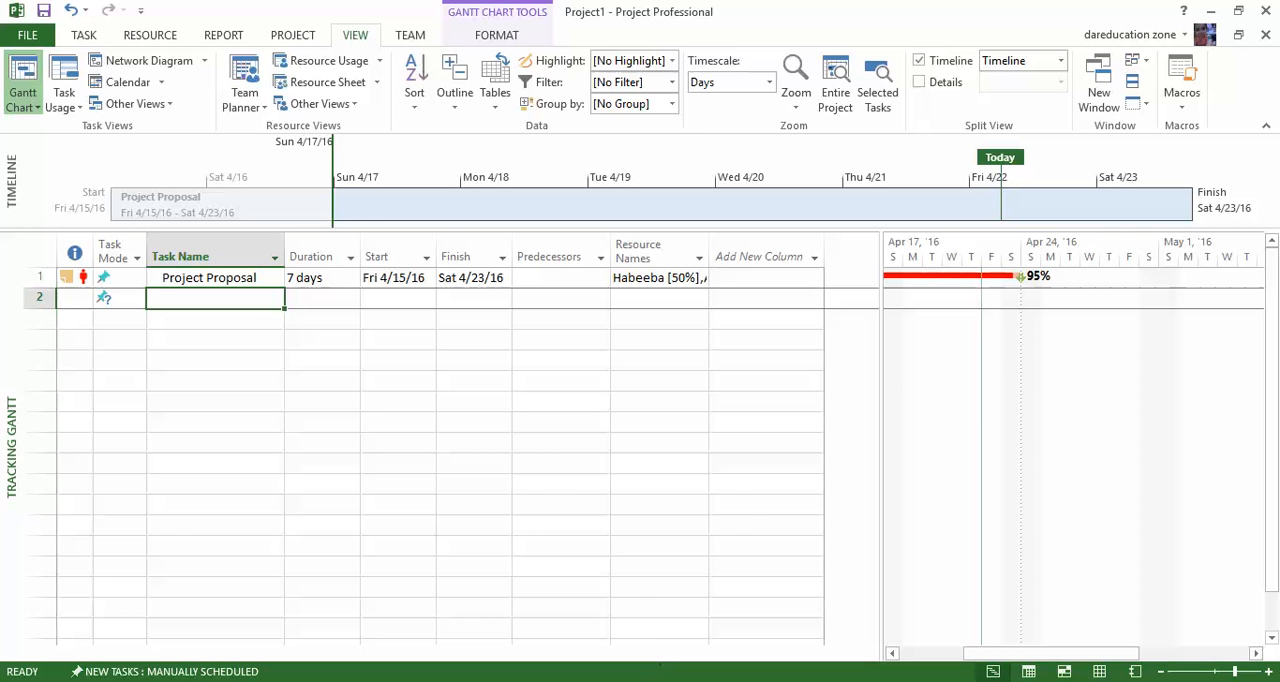
{"action": "left_click", "coordinate": [620, 681]}
{"action": "right_click", "coordinate": [620, 681]}
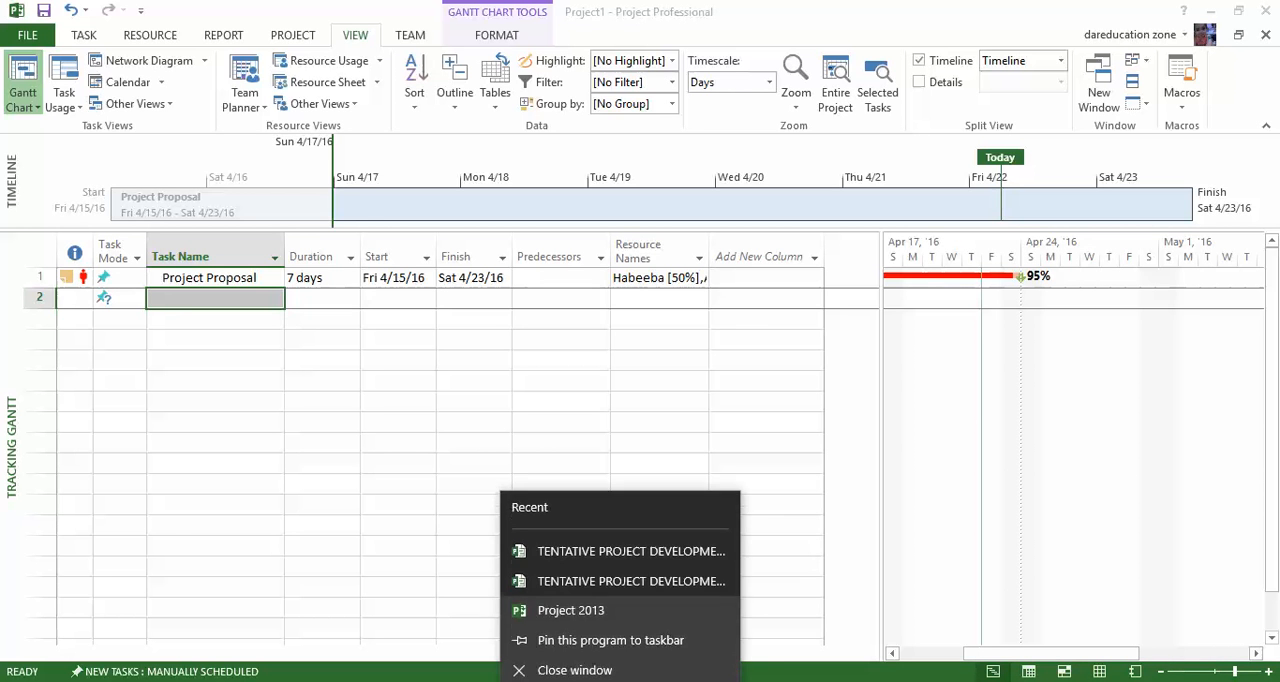
{"action": "left_click", "coordinate": [572, 609]}
{"action": "key", "text": "super"}
{"action": "type", "text": "proj"}
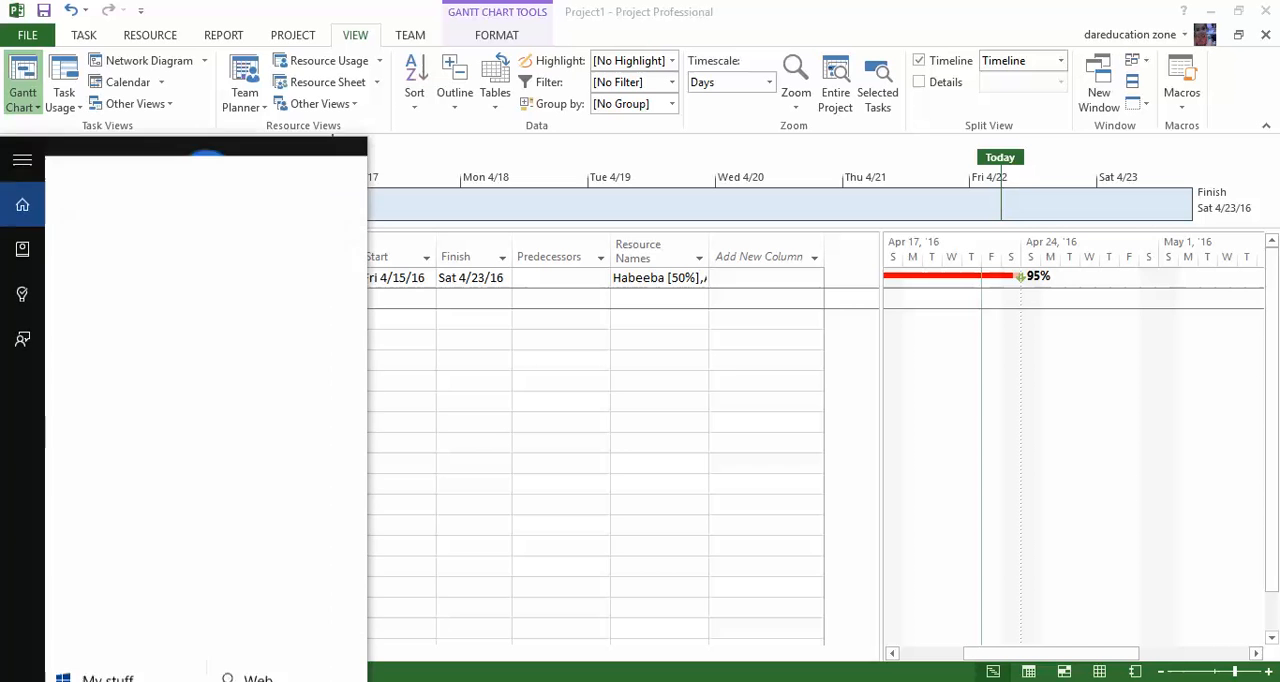
{"action": "key", "text": "Escape"}
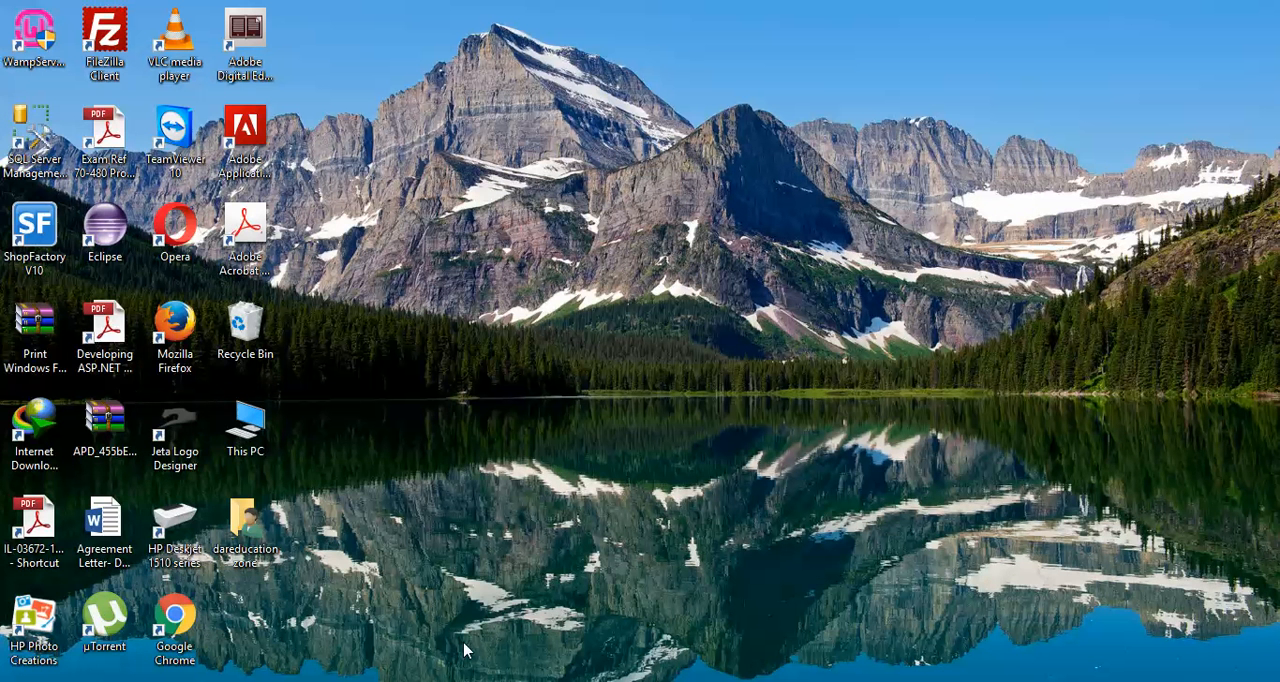
Search the system for "pr" and launch Project 2013 from the results.
{"action": "key", "text": "super+s"}
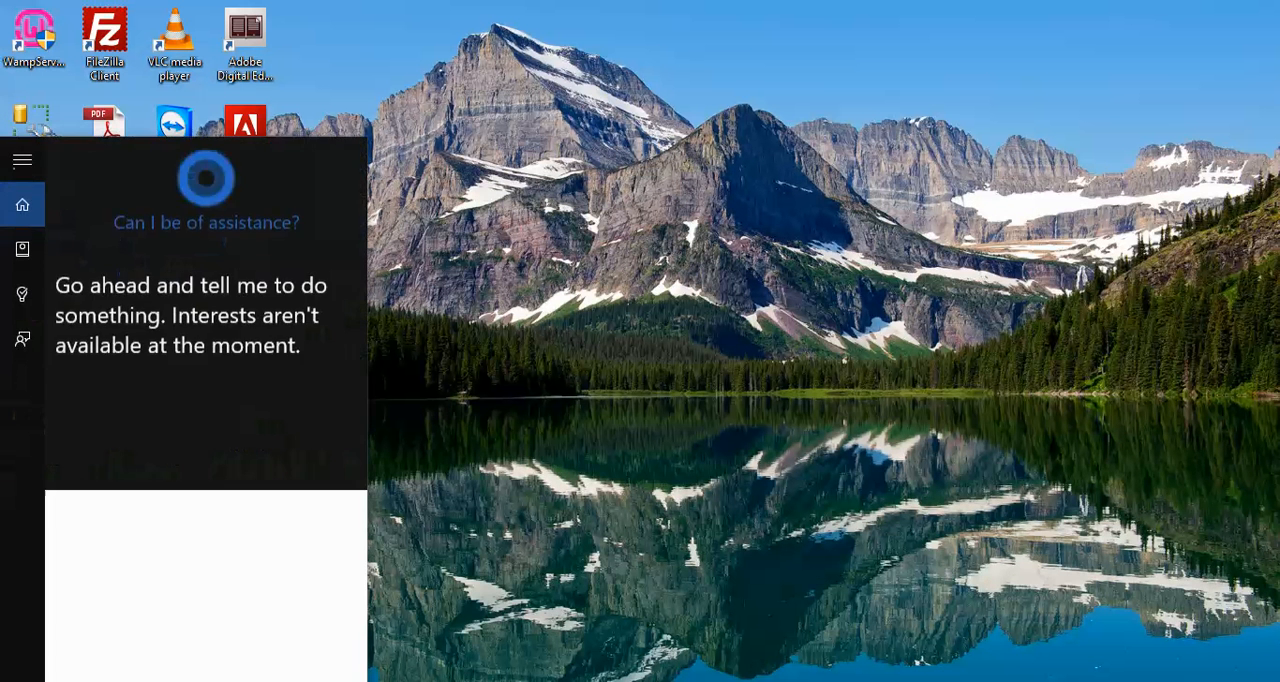
{"action": "type", "text": "pr"}
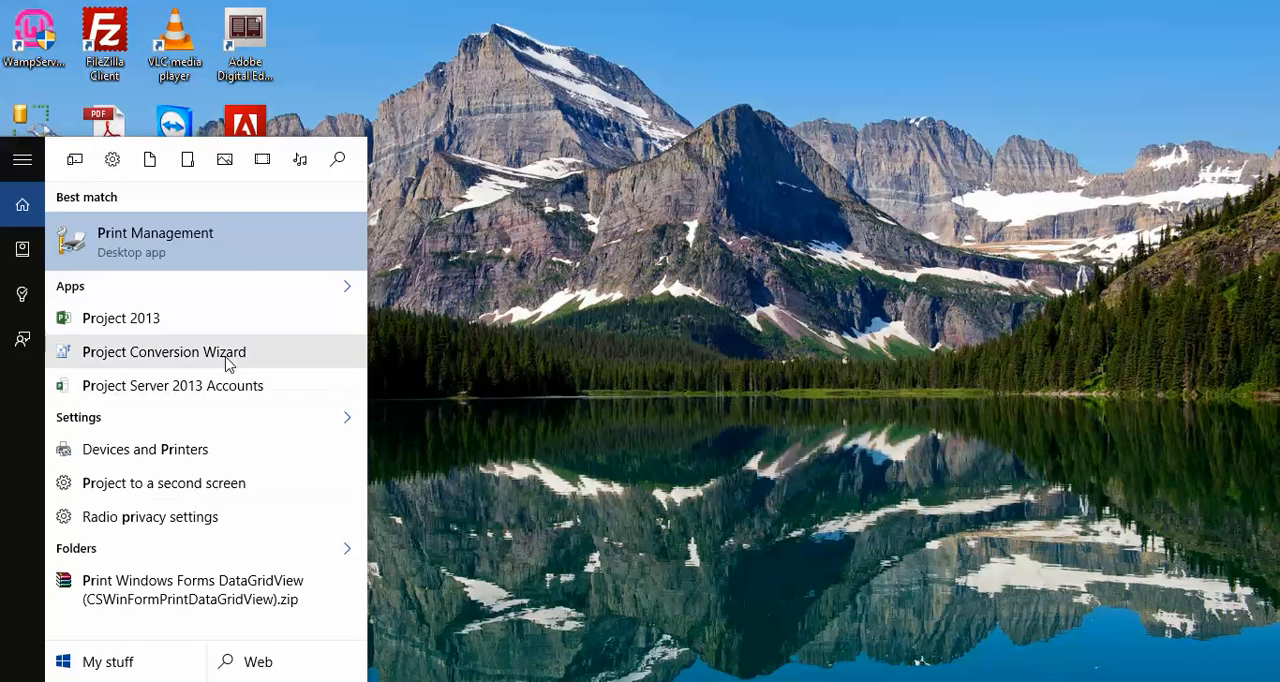
{"action": "left_click", "coordinate": [196, 320]}
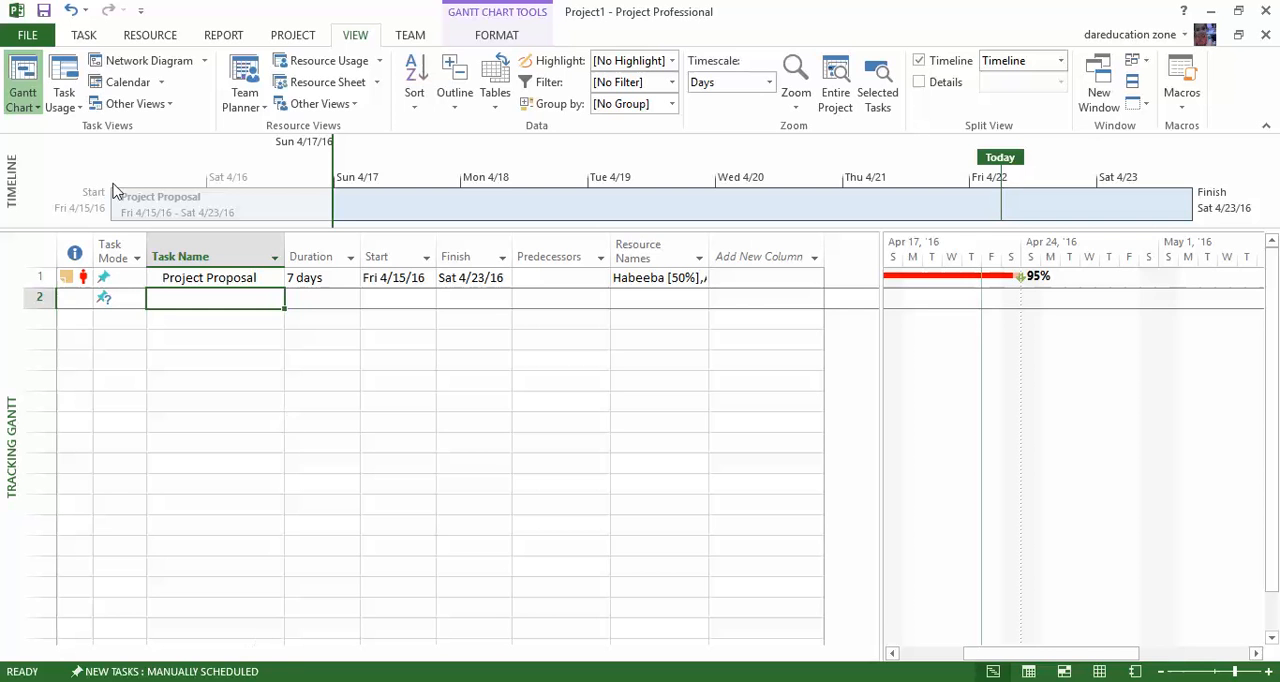
Open the save location choices for the unsaved Project1 file.
{"action": "left_click", "coordinate": [30, 36]}
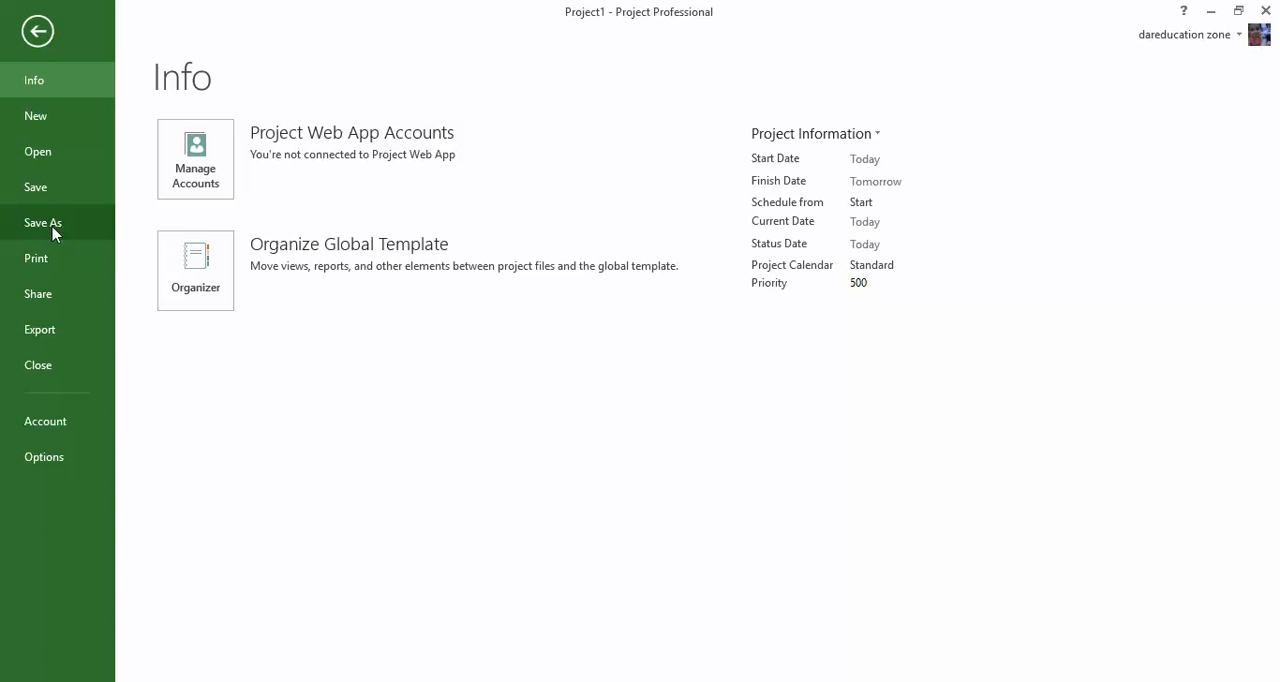
{"action": "left_click", "coordinate": [50, 186]}
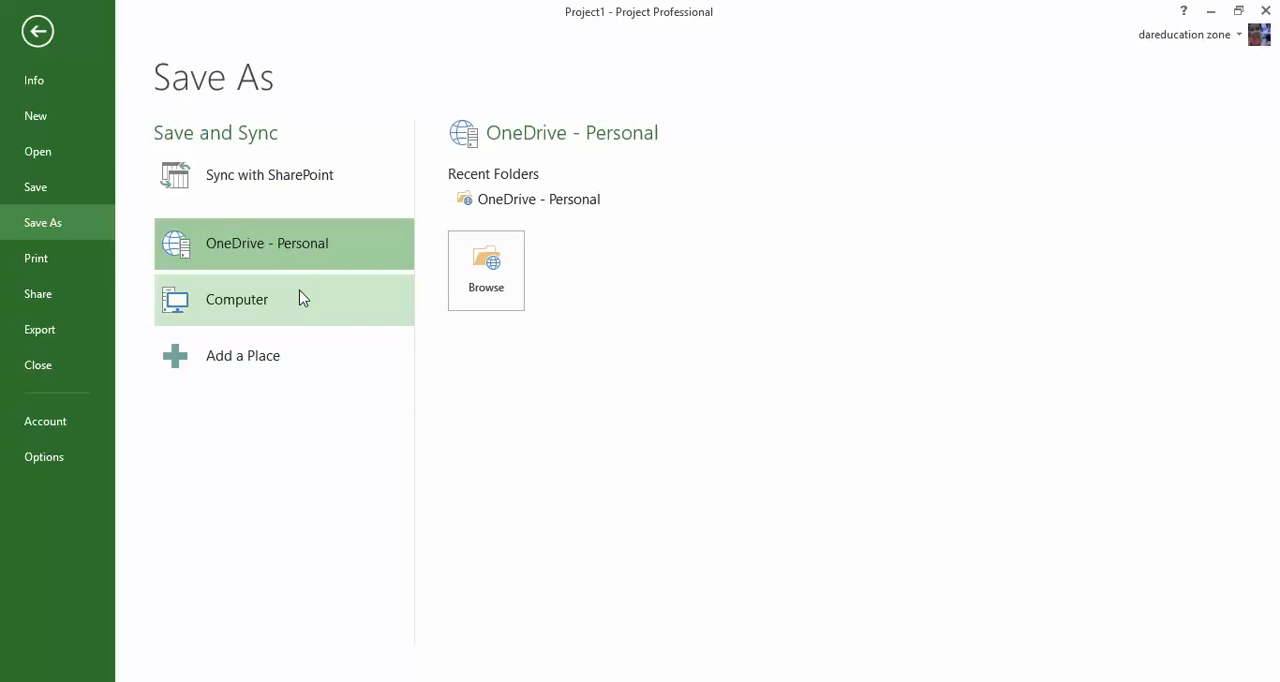
{"action": "left_click", "coordinate": [470, 285]}
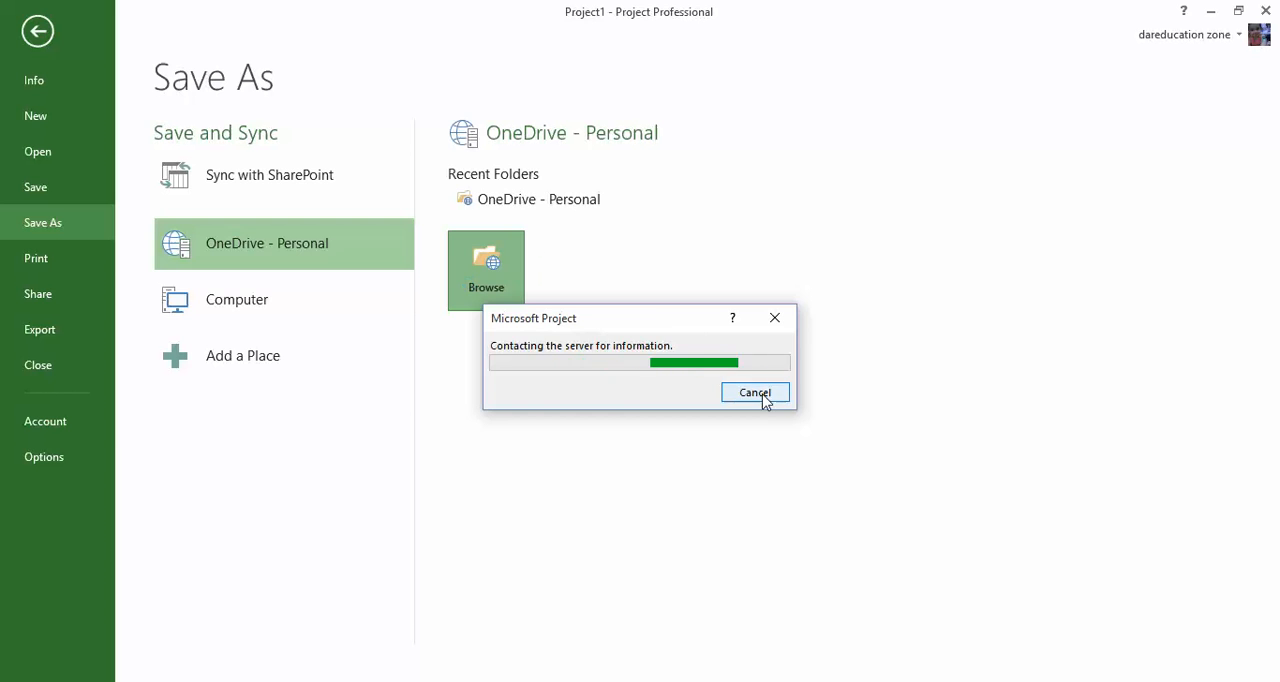
{"action": "left_click", "coordinate": [757, 392]}
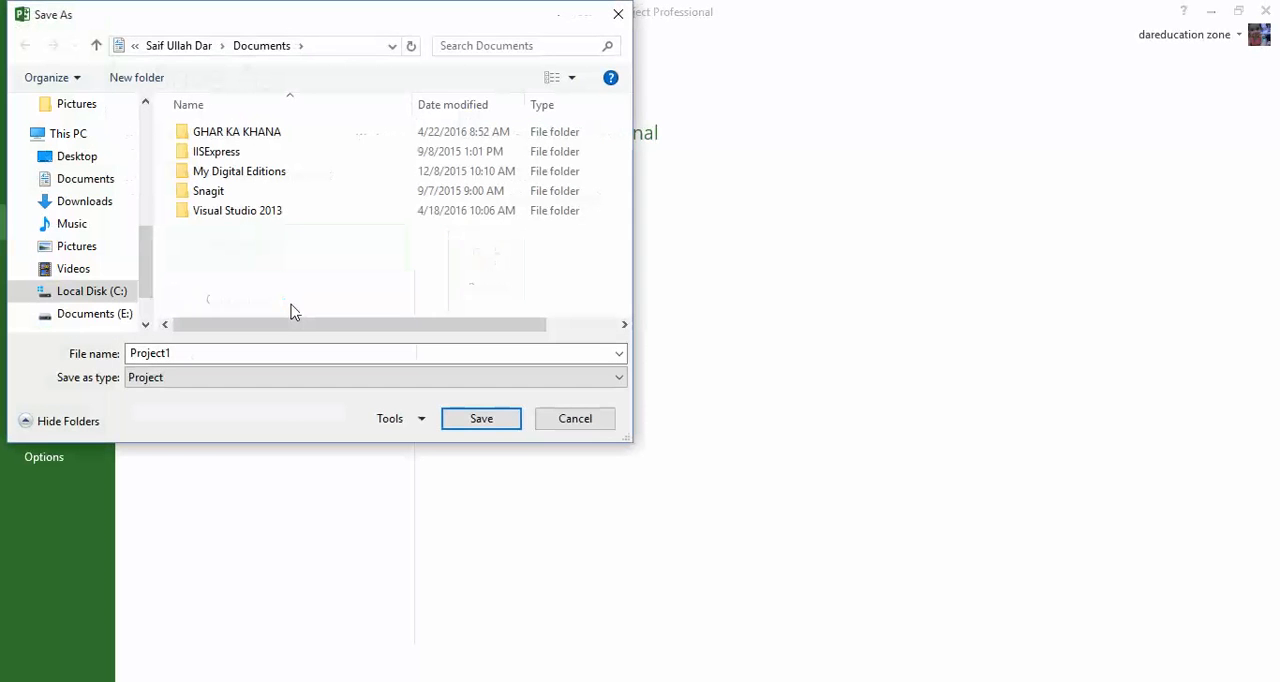
{"action": "left_click", "coordinate": [596, 424]}
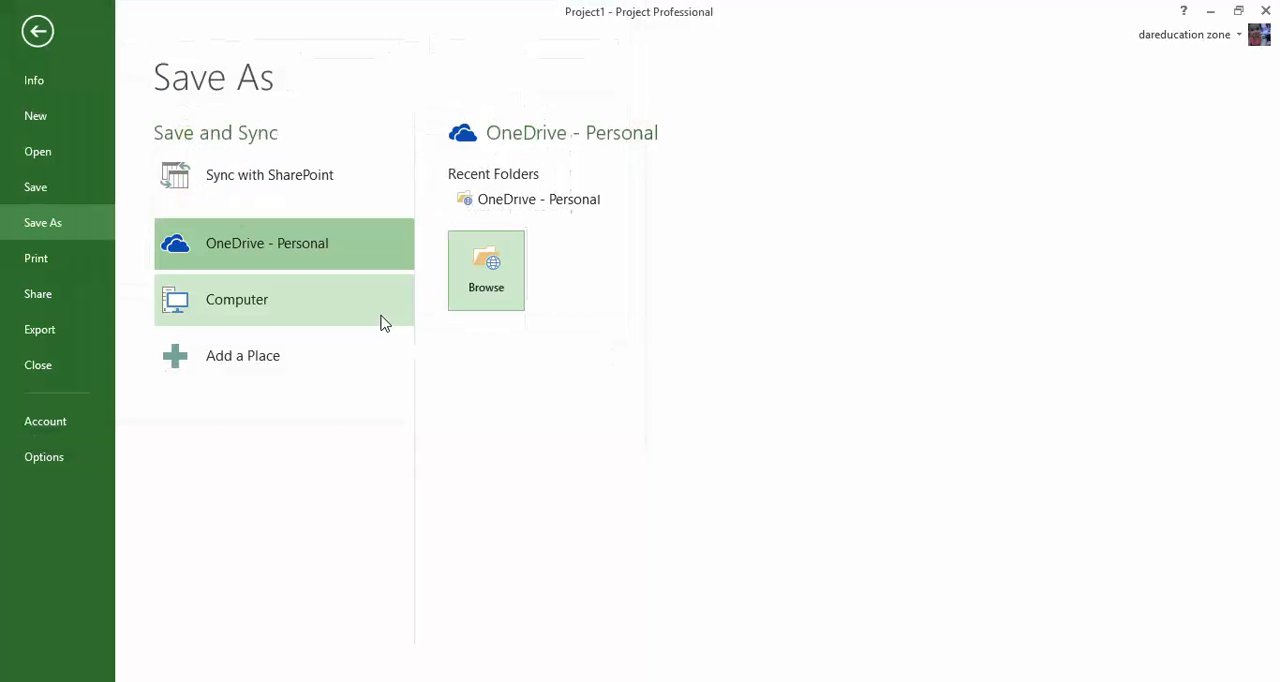
Save the project on the computer in the GHAR KA KHANA documents folder, replacing TENTATIVE PROJECT DEVELOPMENT OF GHAR KA KHANA.mpp.
{"action": "left_click", "coordinate": [278, 313]}
{"action": "left_click", "coordinate": [465, 375]}
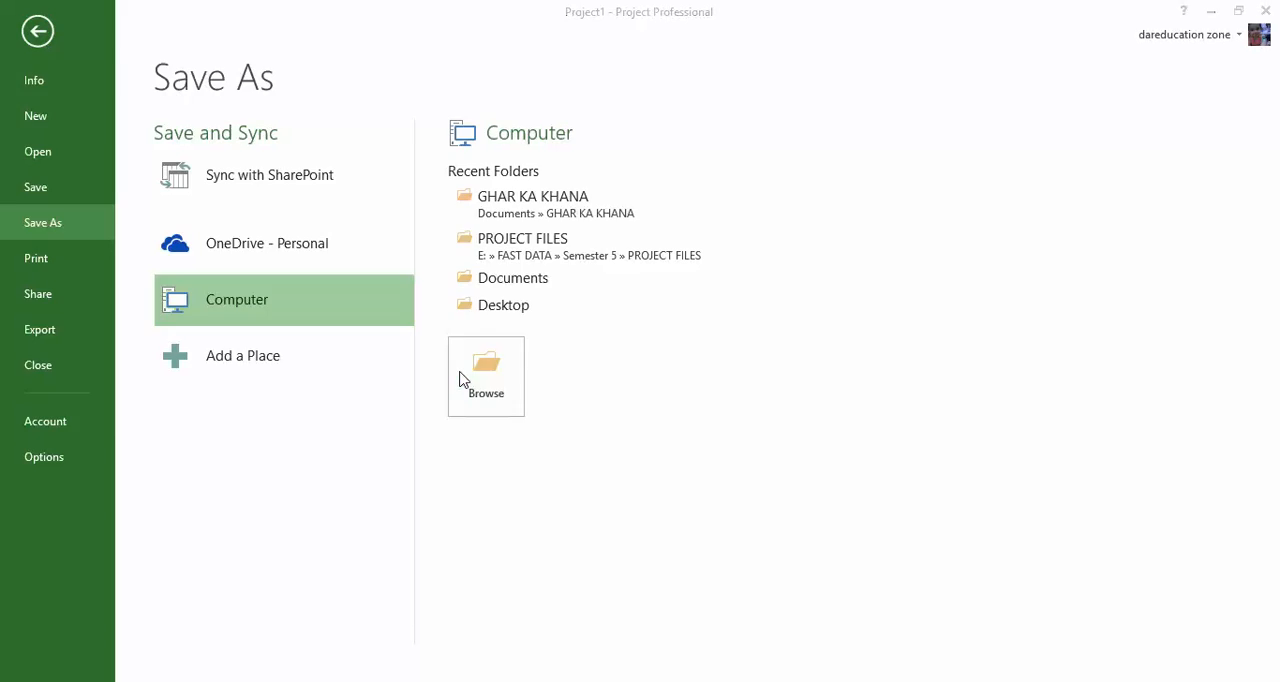
{"action": "double_click", "coordinate": [263, 131]}
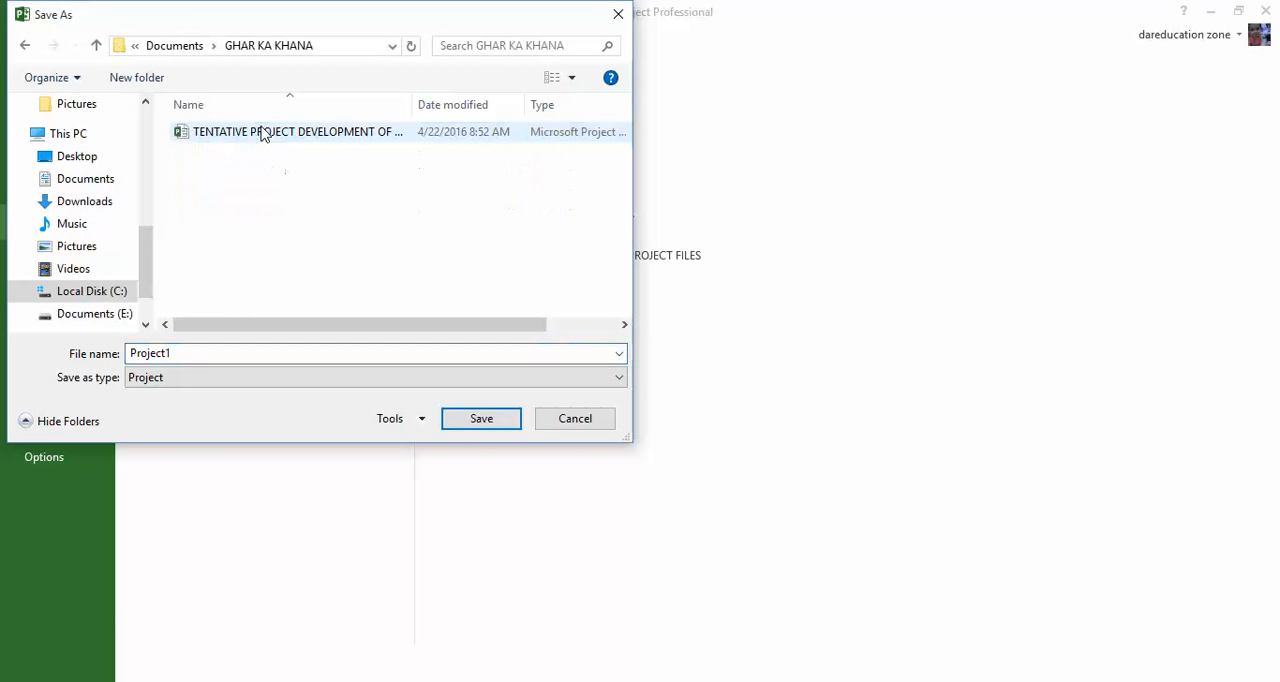
{"action": "left_click", "coordinate": [320, 131]}
{"action": "left_click", "coordinate": [481, 418]}
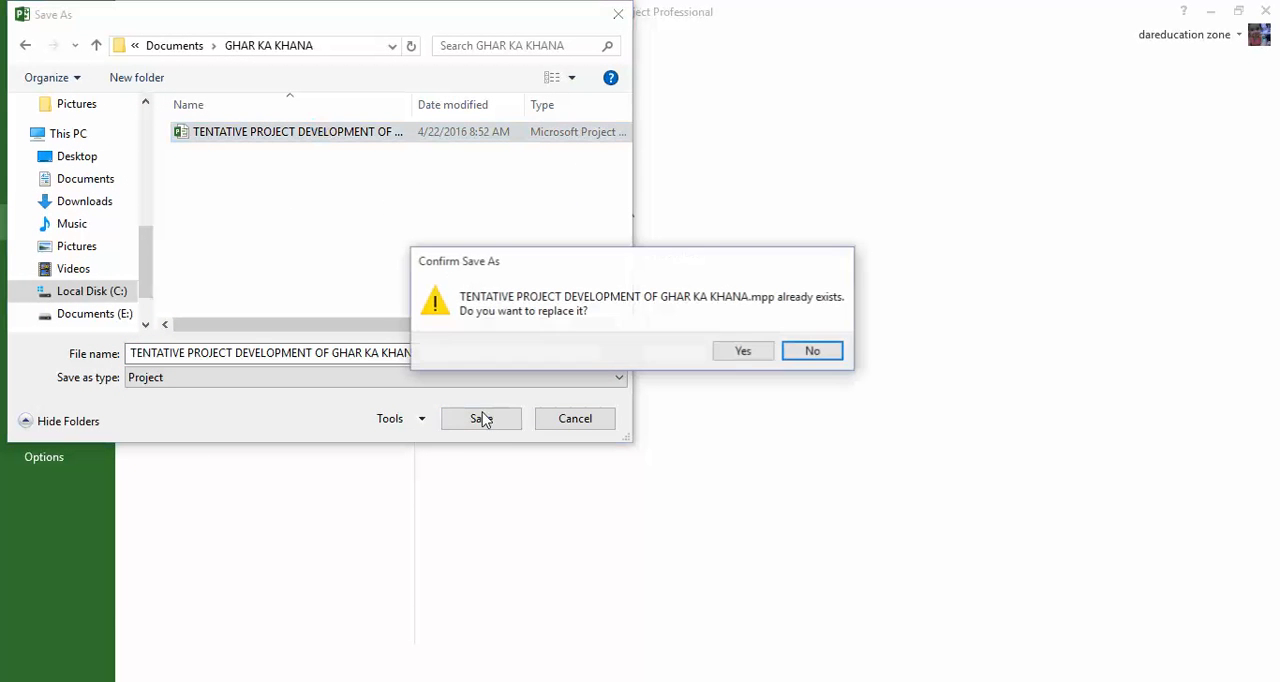
{"action": "left_click", "coordinate": [742, 351]}
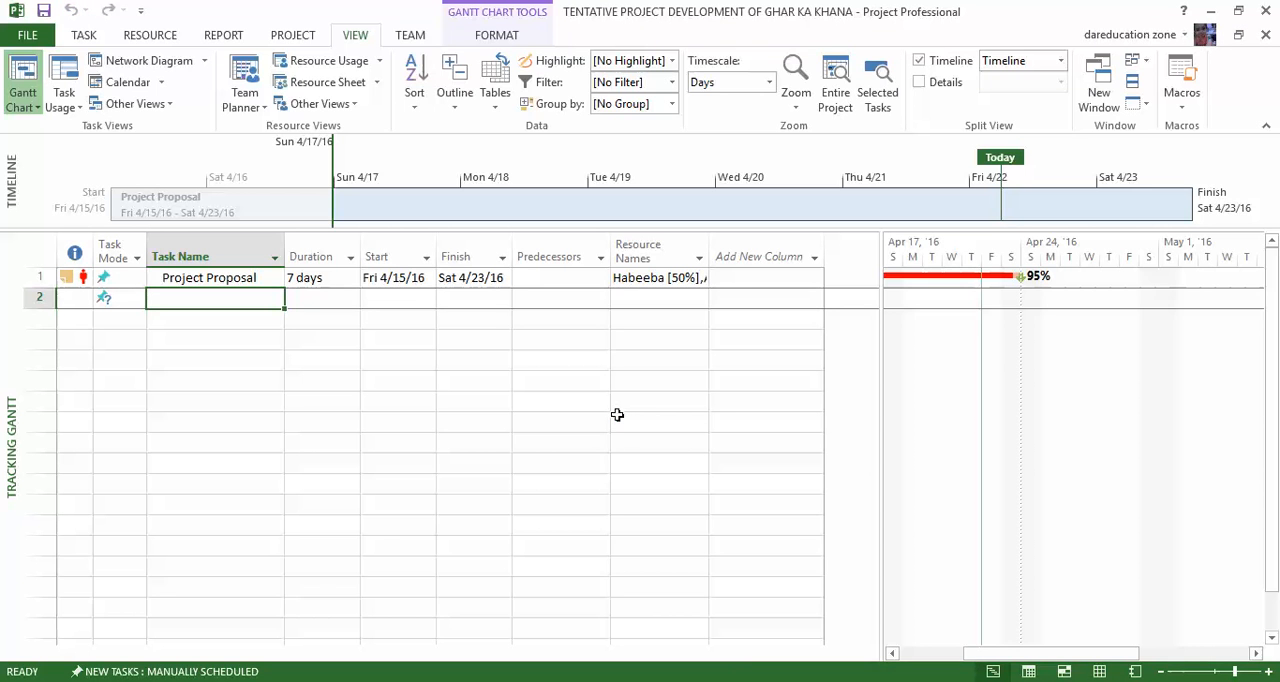
Open the existing project TENTATIVE PROJECT DEVELOPMENT GSIMS.
{"action": "key", "text": "ctrl+o"}
{"action": "left_click", "coordinate": [532, 208]}
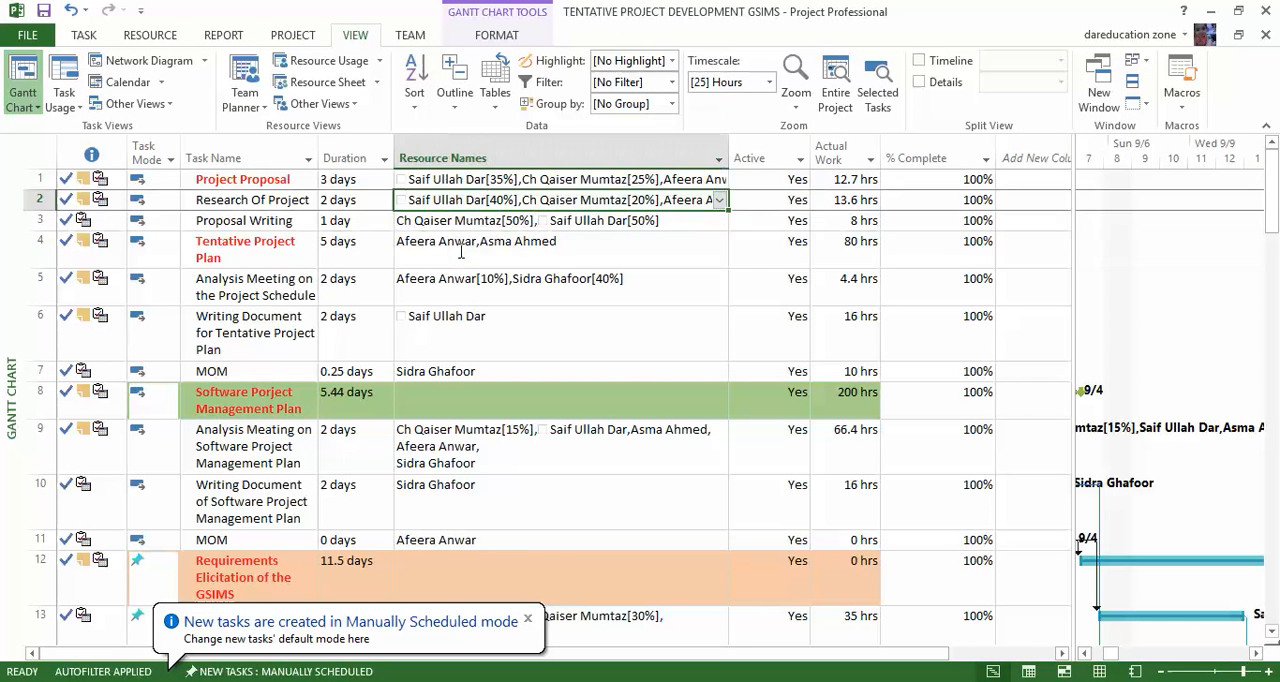
Examine the GSIMS task list from Project Proposal down to the Software Project Management Plan, including durations and resource names.
{"action": "key", "text": "Up"}
{"action": "key", "text": "Up"}
{"action": "key", "text": "Down"}
{"action": "key", "text": "Left"}
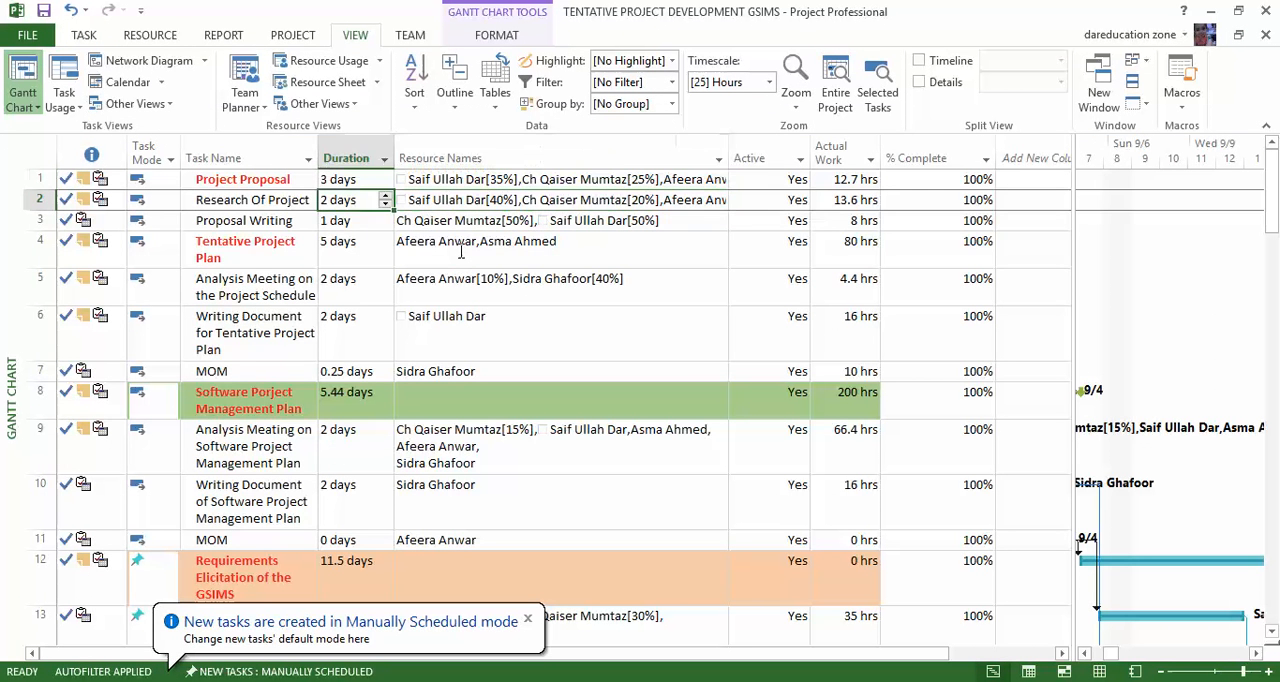
{"action": "key", "text": "Left"}
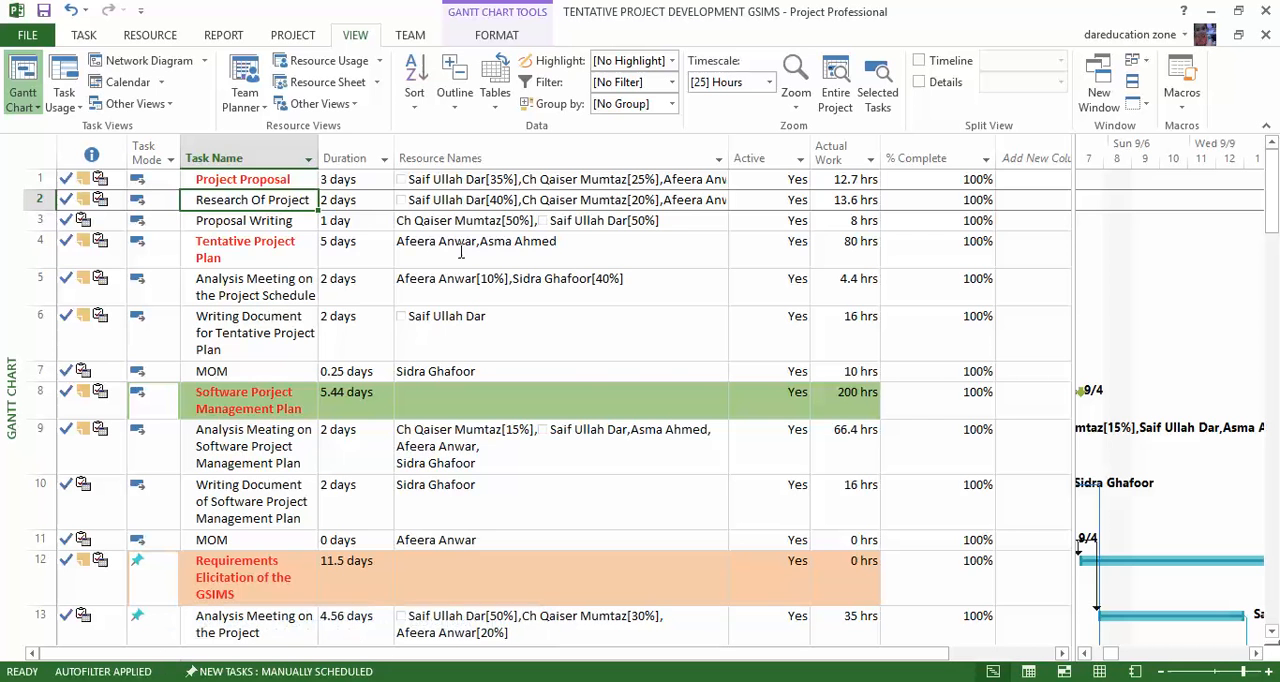
{"action": "key", "text": "Down"}
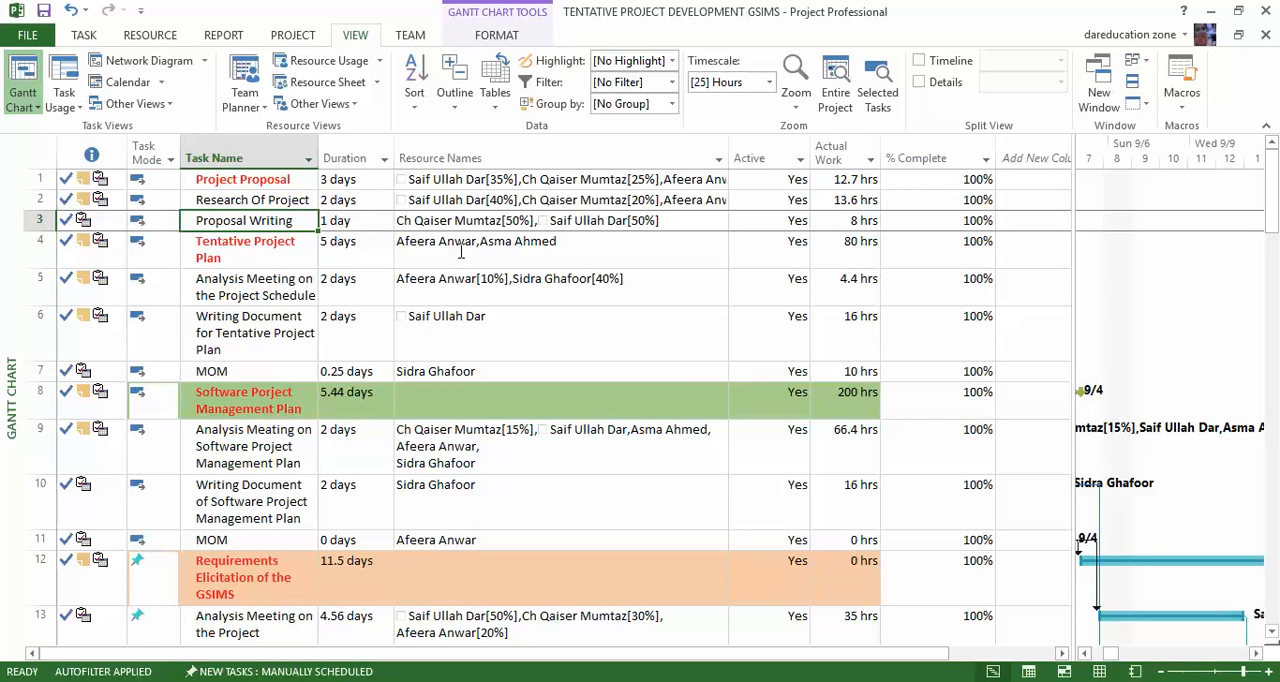
{"action": "key", "text": "Down"}
{"action": "key", "text": "Down"}
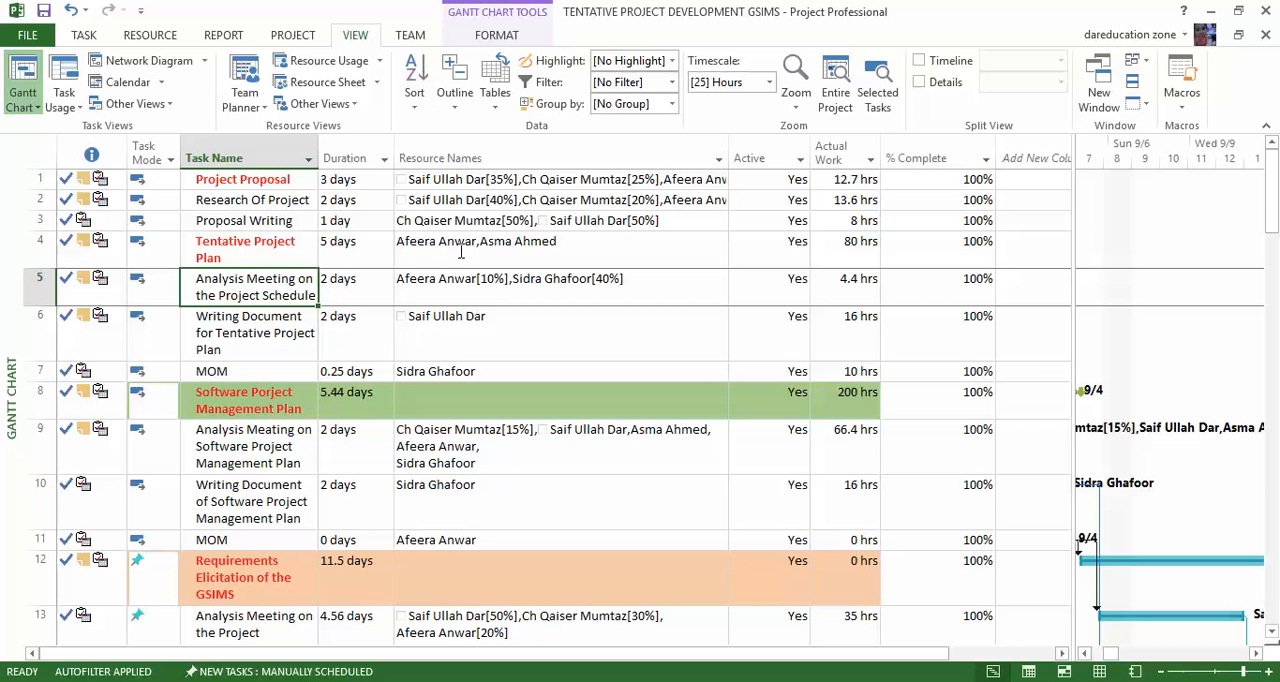
{"action": "key", "text": "Down"}
{"action": "key", "text": "Down"}
{"action": "key", "text": "Down"}
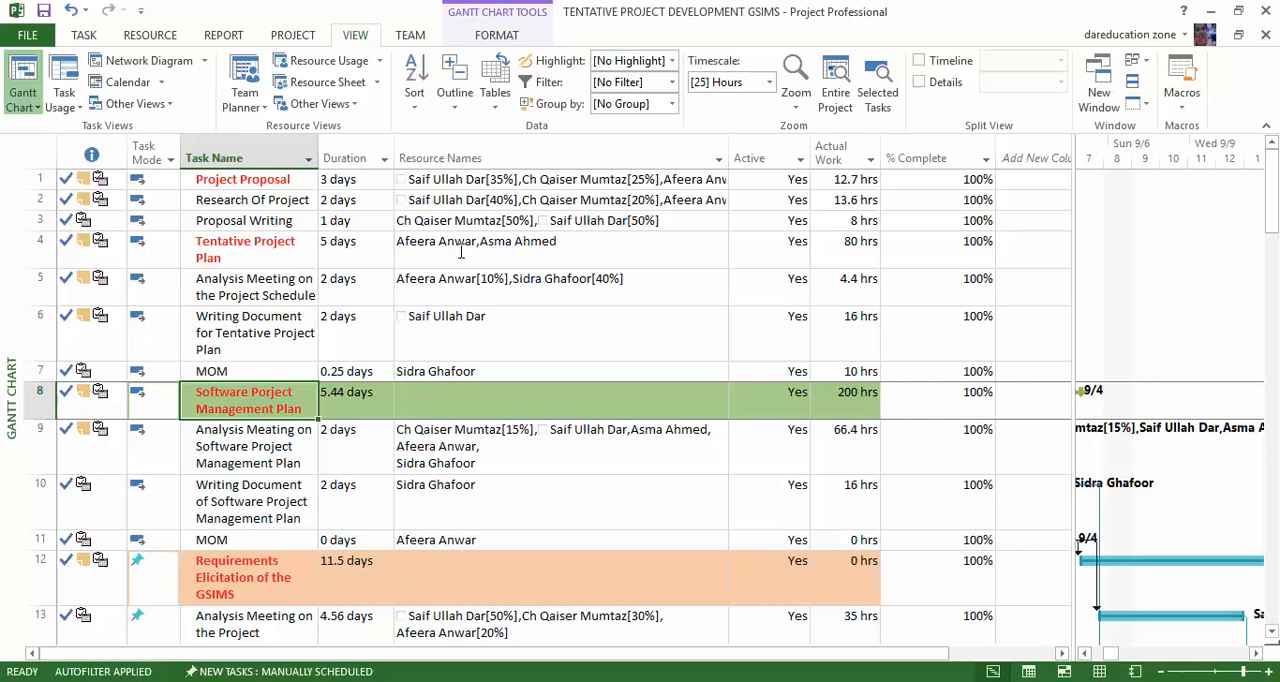
{"action": "key", "text": "Right"}
{"action": "key", "text": "Right"}
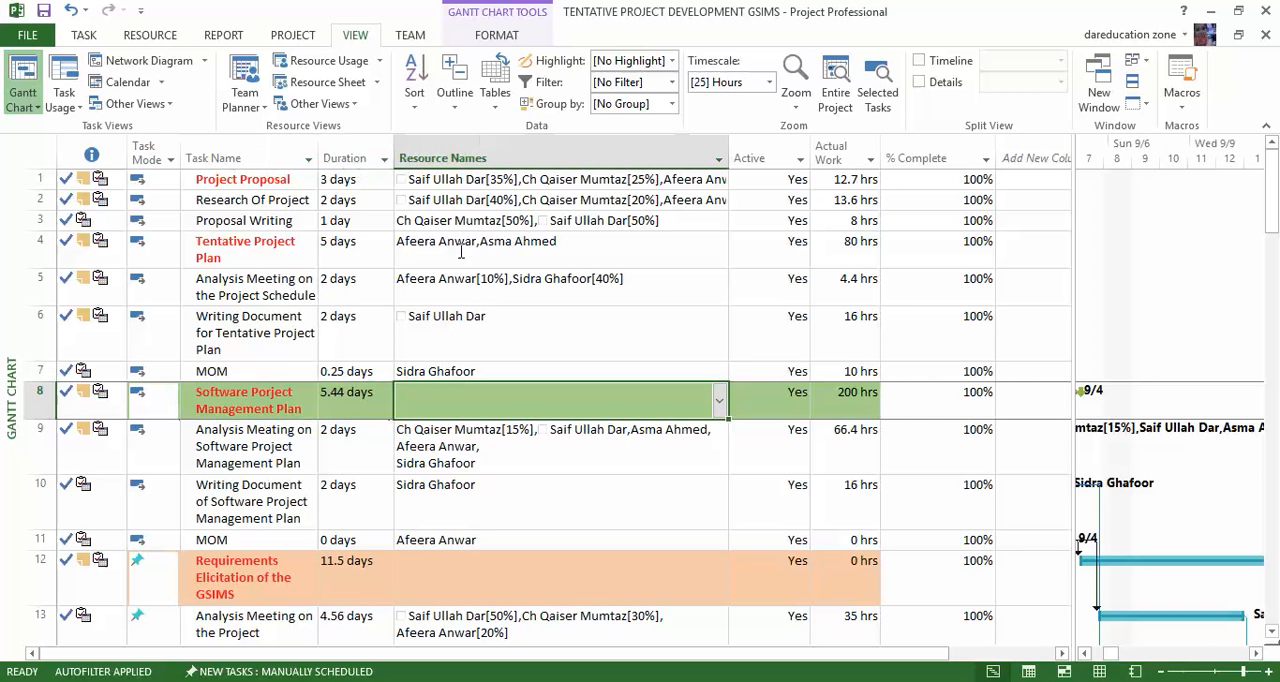
Apply the Gantt Chart view and resize the task table so its columns through Resource Names appear beside the August task bars.
{"action": "left_click_drag", "start_coordinate": [1112, 654], "coordinate": [1008, 594]}
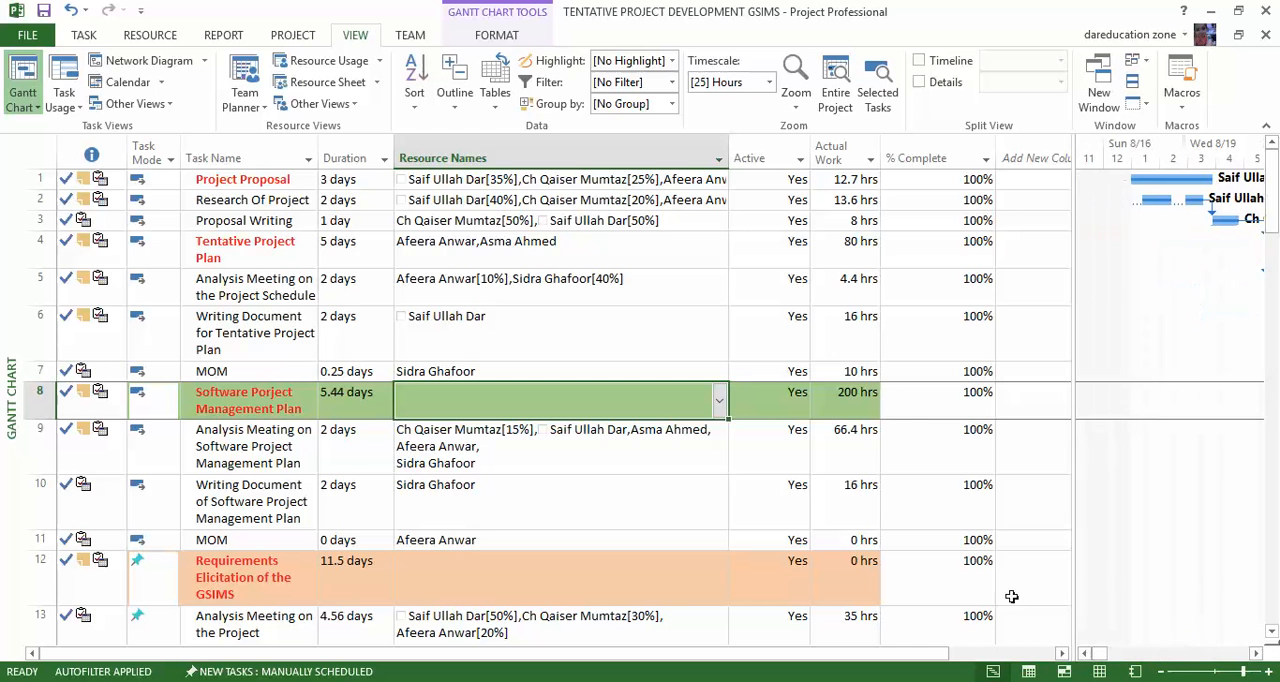
{"action": "left_click", "coordinate": [38, 108]}
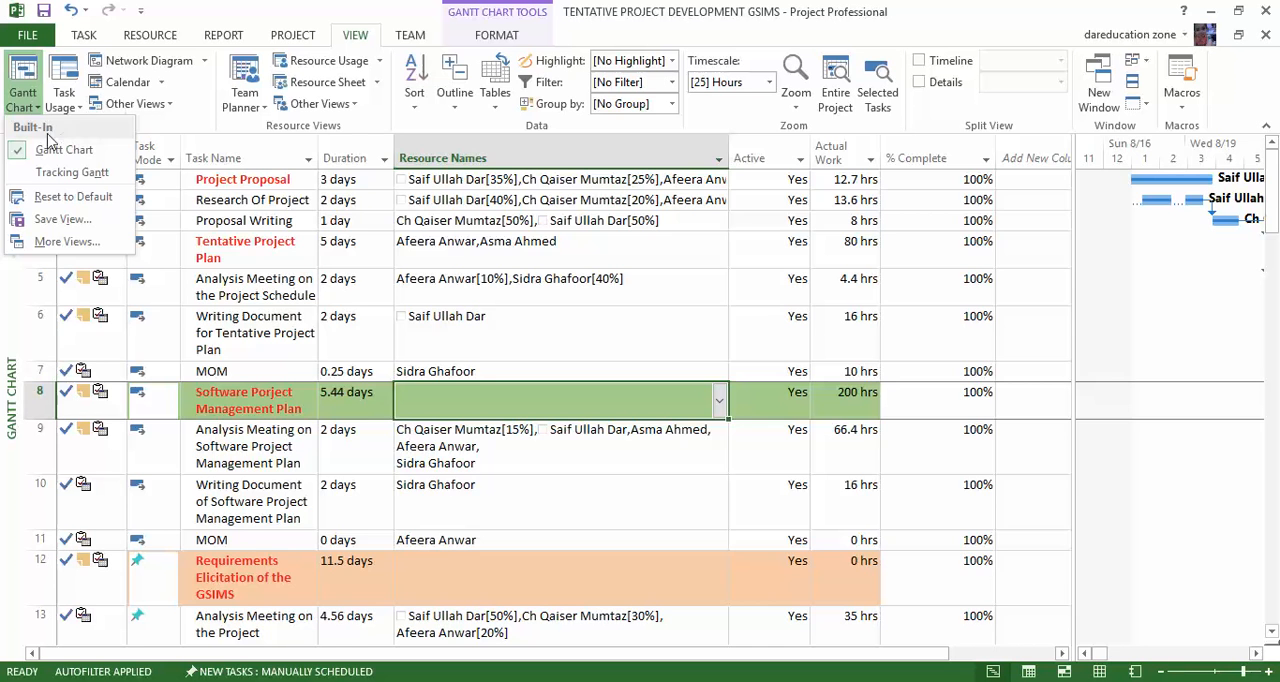
{"action": "left_click", "coordinate": [50, 149]}
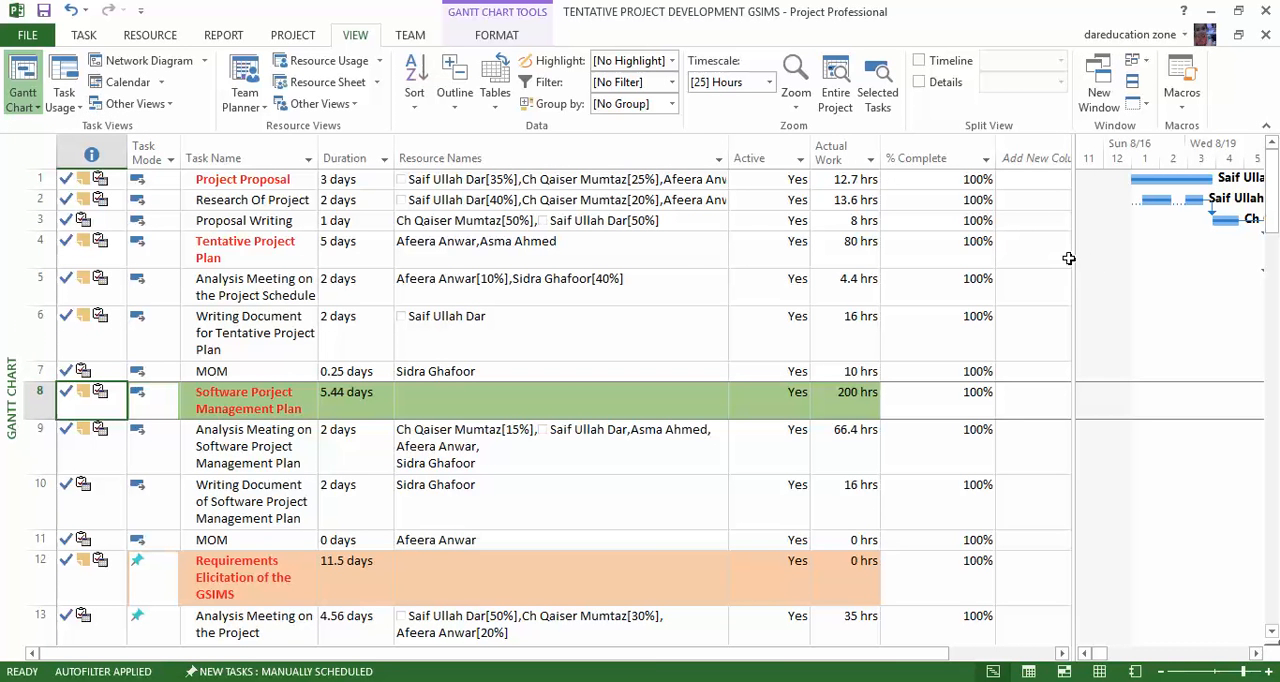
{"action": "left_click_drag", "start_coordinate": [1070, 258], "coordinate": [326, 249]}
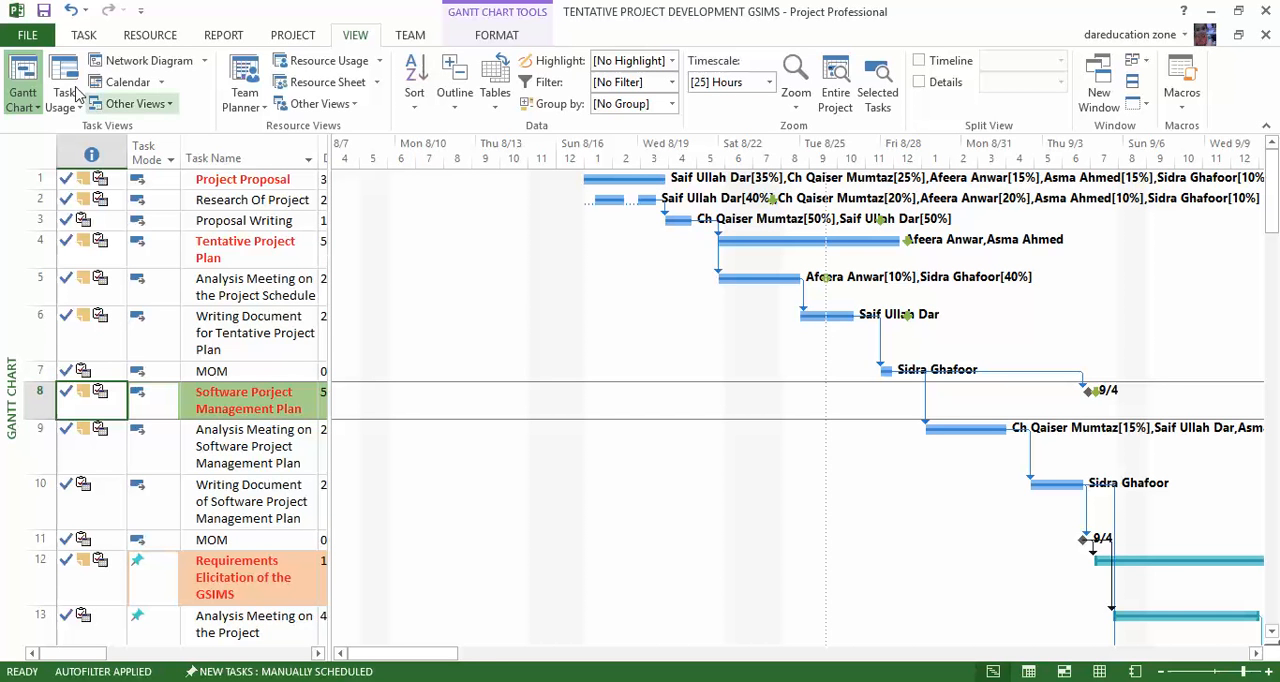
{"action": "left_click_drag", "start_coordinate": [329, 280], "coordinate": [612, 290]}
{"action": "left_click", "coordinate": [1108, 681]}
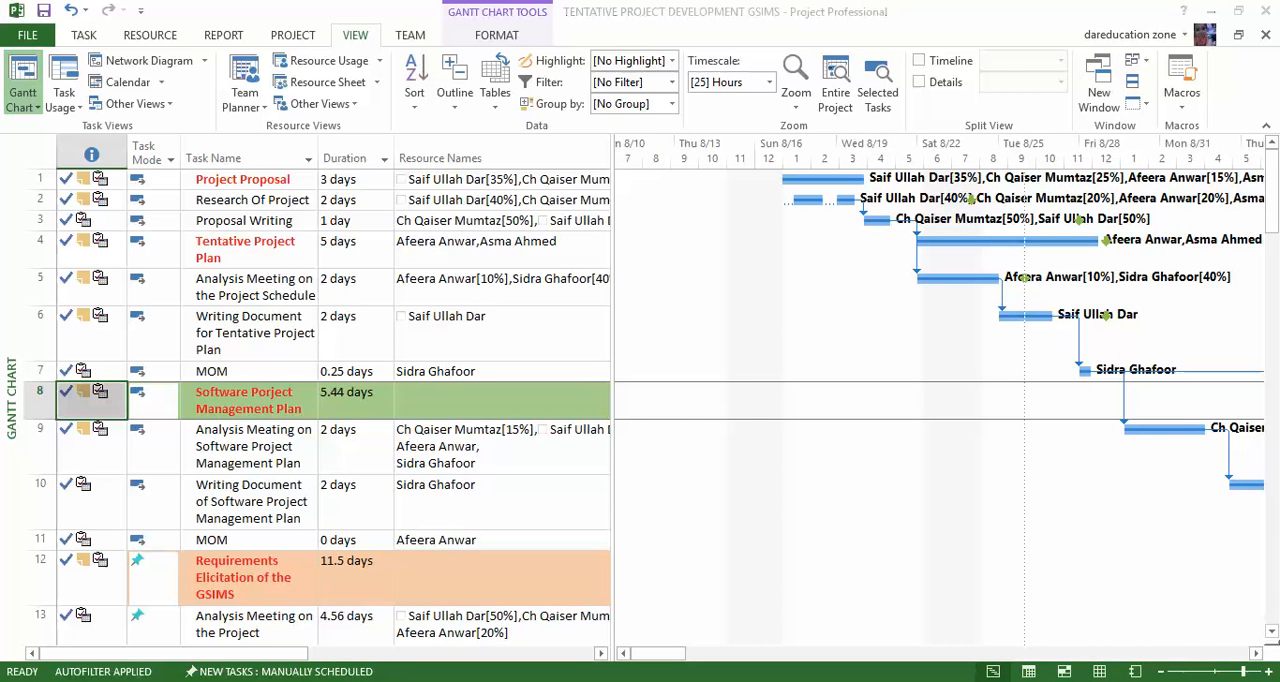